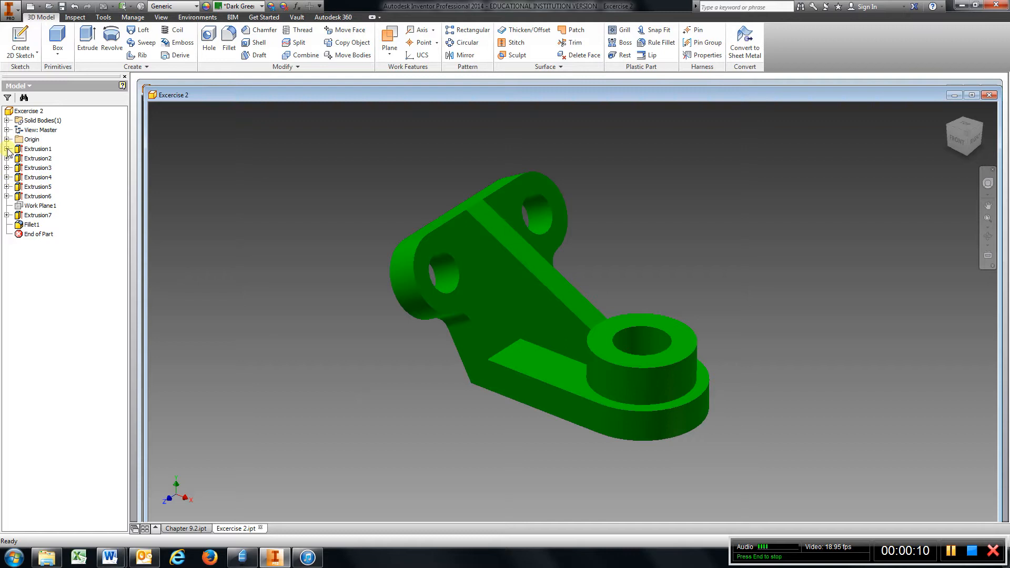
Step: Open Sketch1 of the first extrusion, examine the angled L-shaped profile and its dimensions, and exit the sketch
left_click(6, 149)
right_click(39, 159)
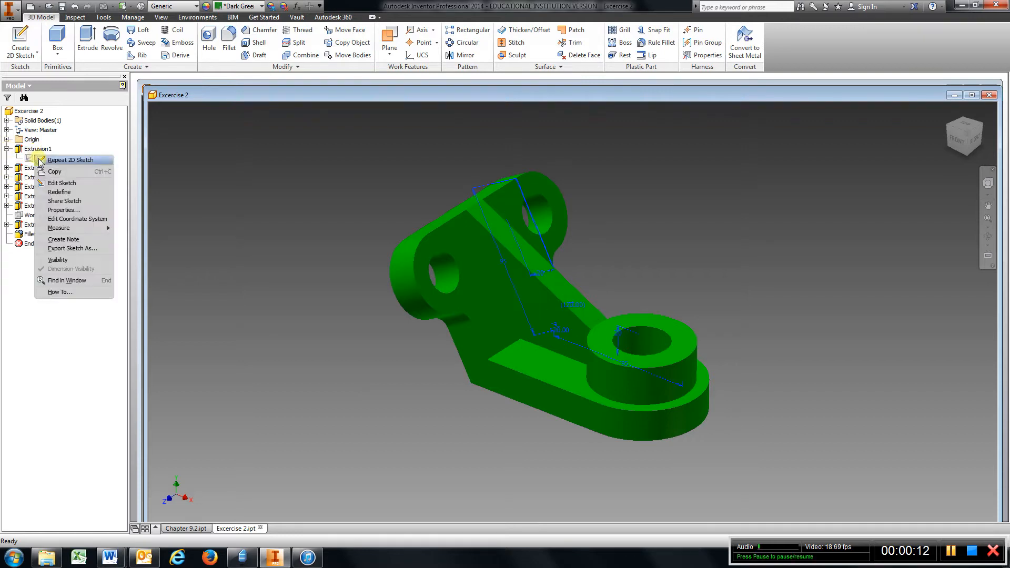
left_click(60, 182)
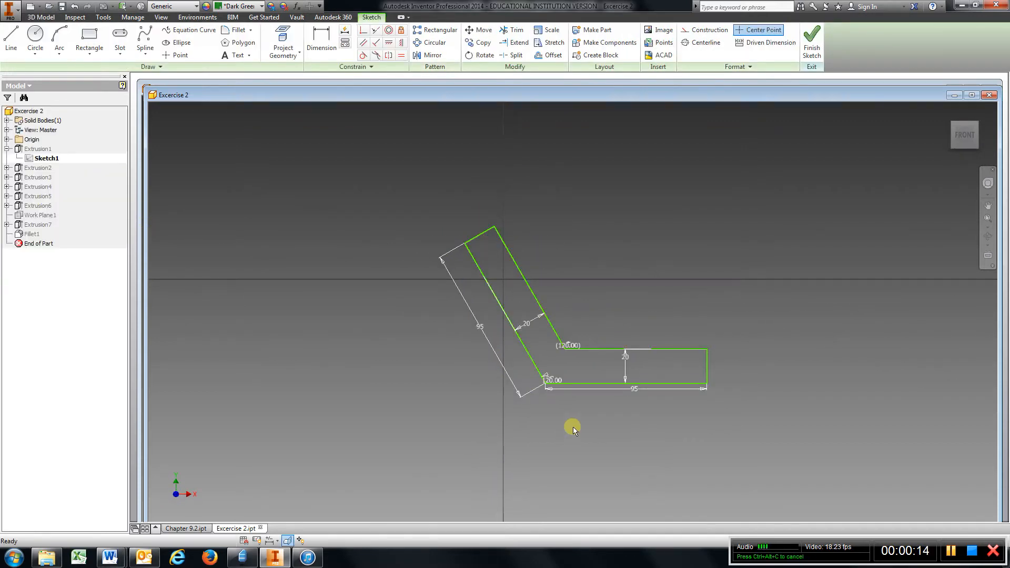
scroll(601, 389, "up", 3)
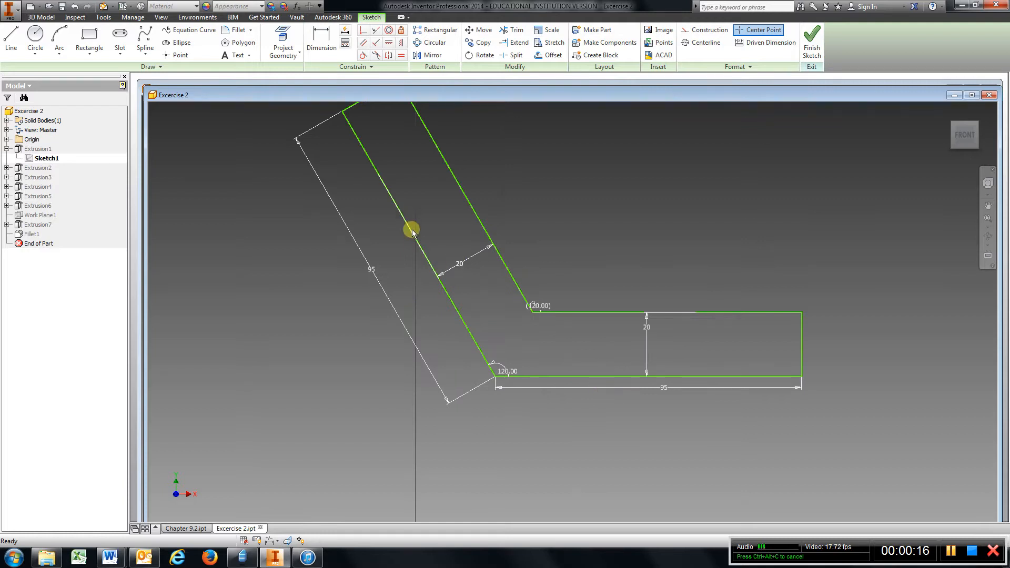
middle_click_drag(411, 231, 446, 295)
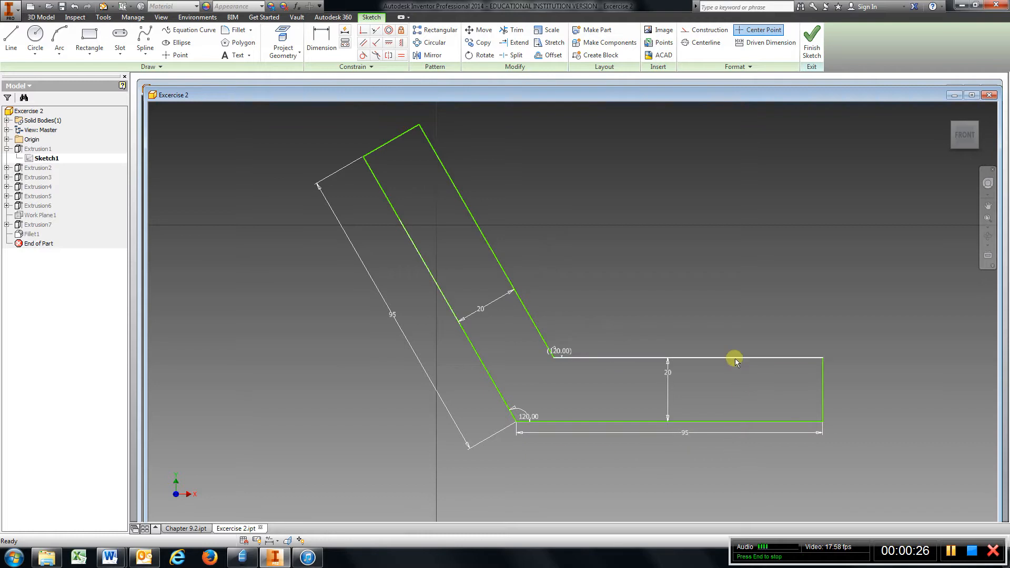
left_click(812, 42)
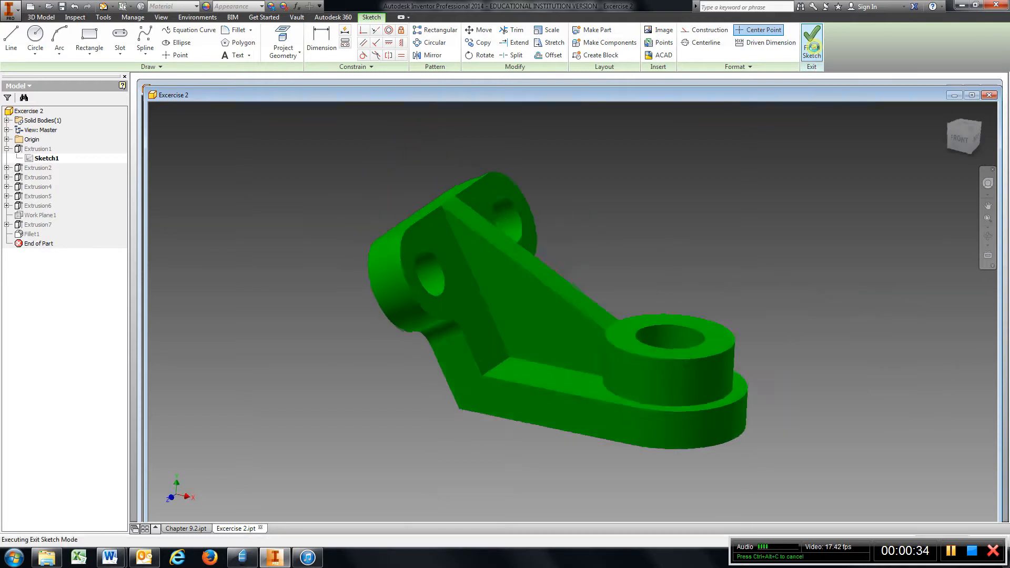
Step: Review the extrude settings of Extrusion1, the angled base body, and accept them as they are
right_click(37, 149)
left_click(71, 226)
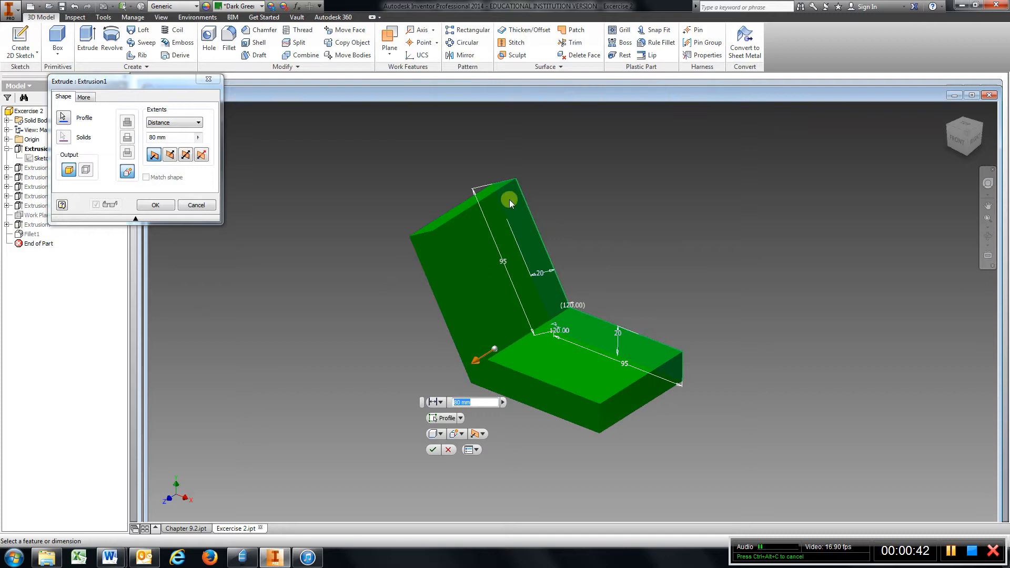
left_click(433, 449)
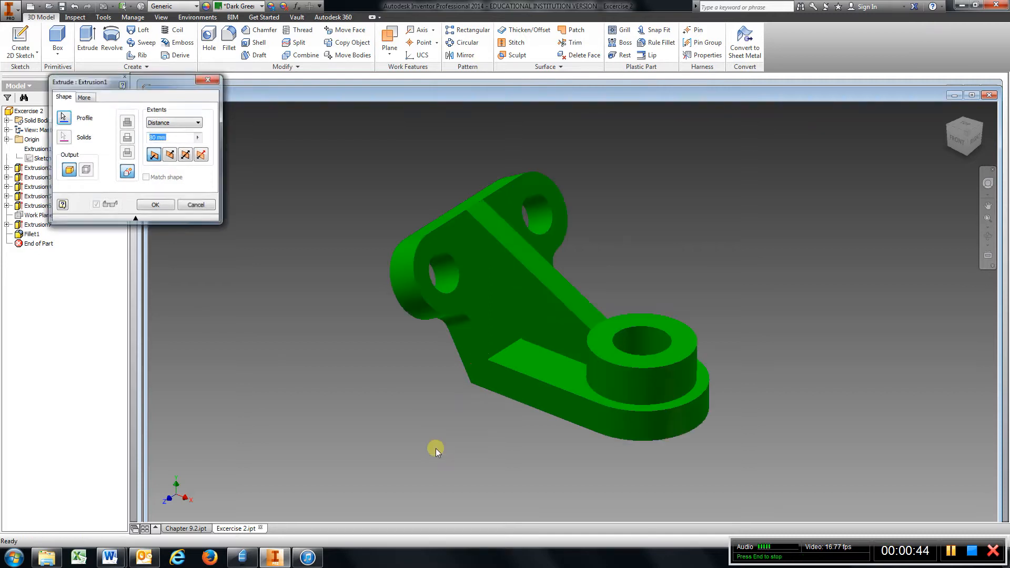
Step: Open Sketch2 of Extrusion2, examine the rounded side lugs on the angled plate and their dimensions, and exit the sketch
left_click(6, 168)
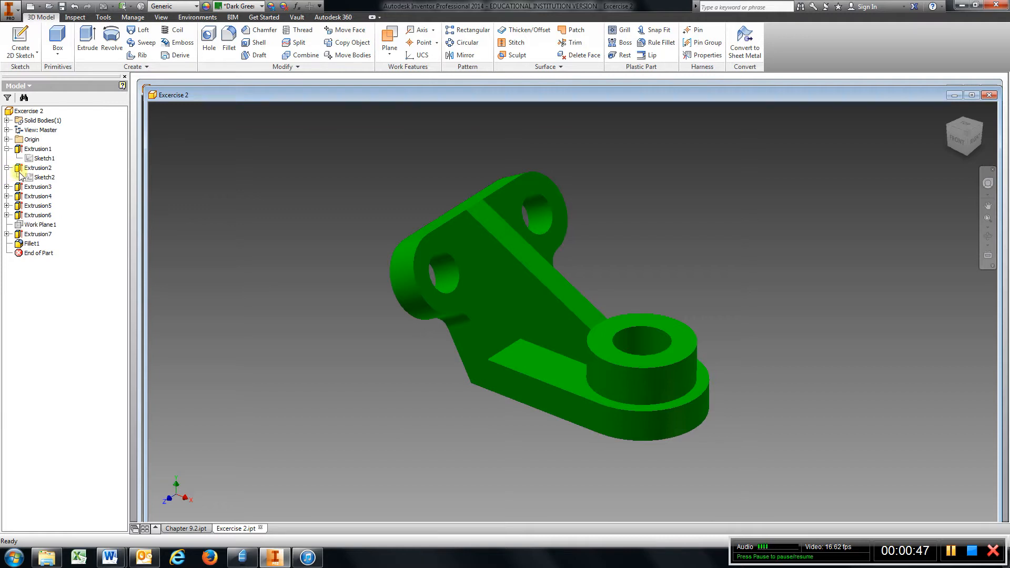
right_click(50, 177)
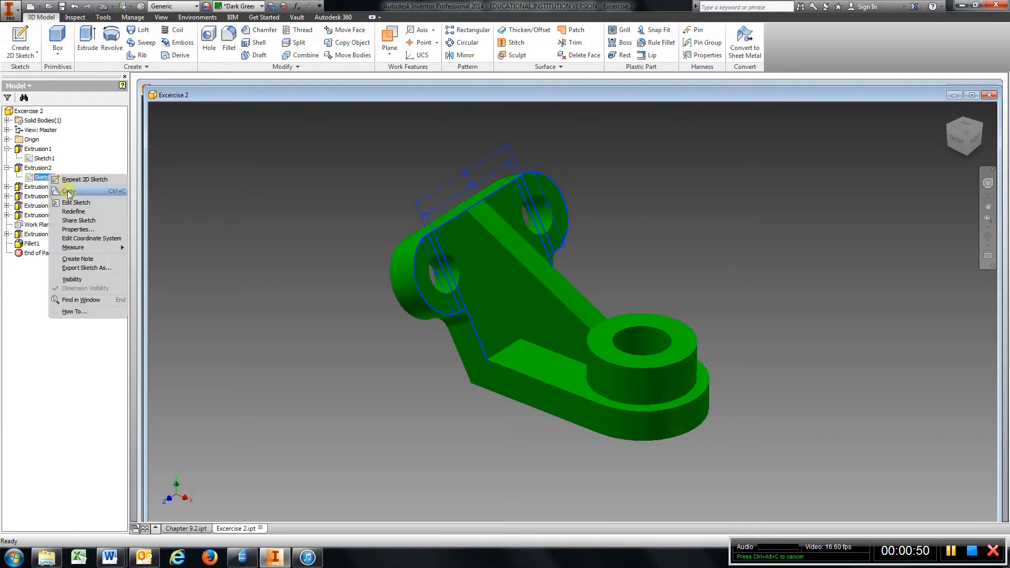
left_click(76, 203)
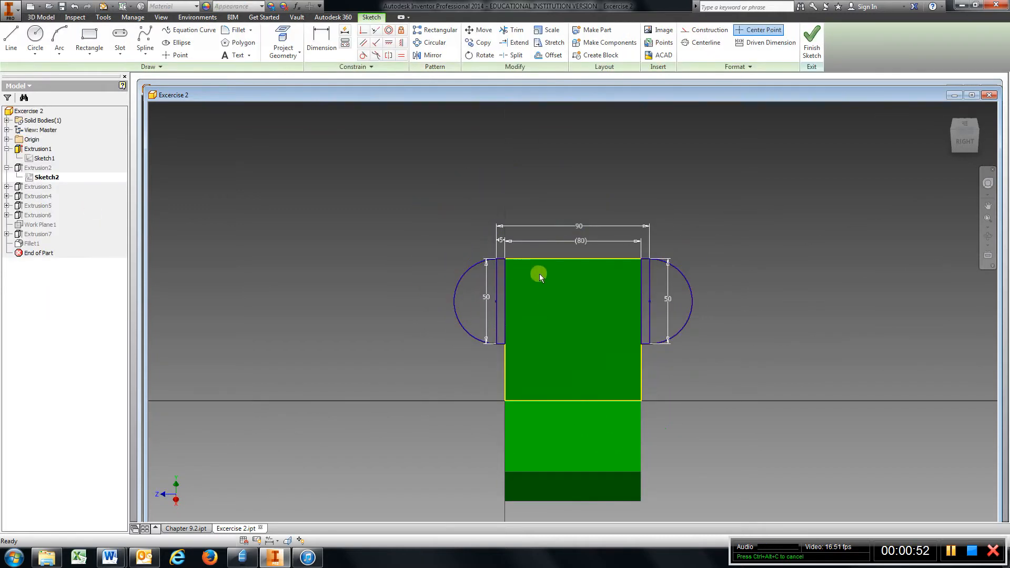
scroll(550, 271, "up", 3)
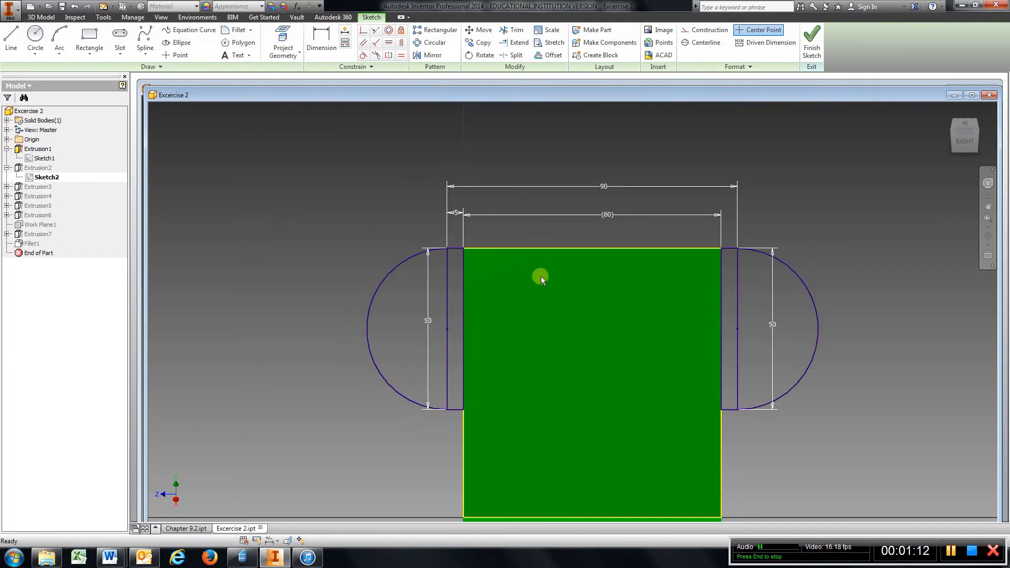
scroll(452, 259, "up", 3)
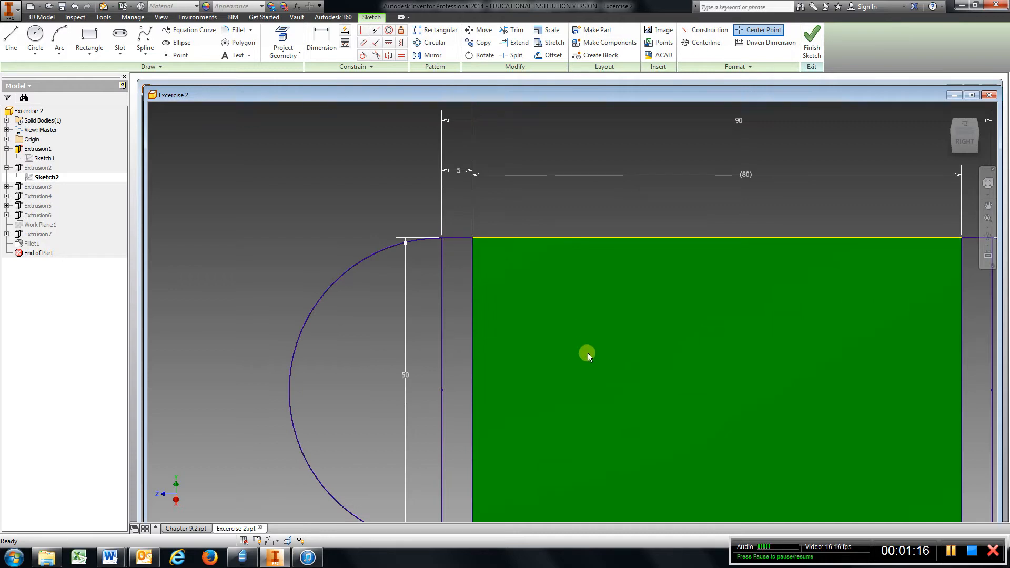
scroll(531, 387, "down", 2)
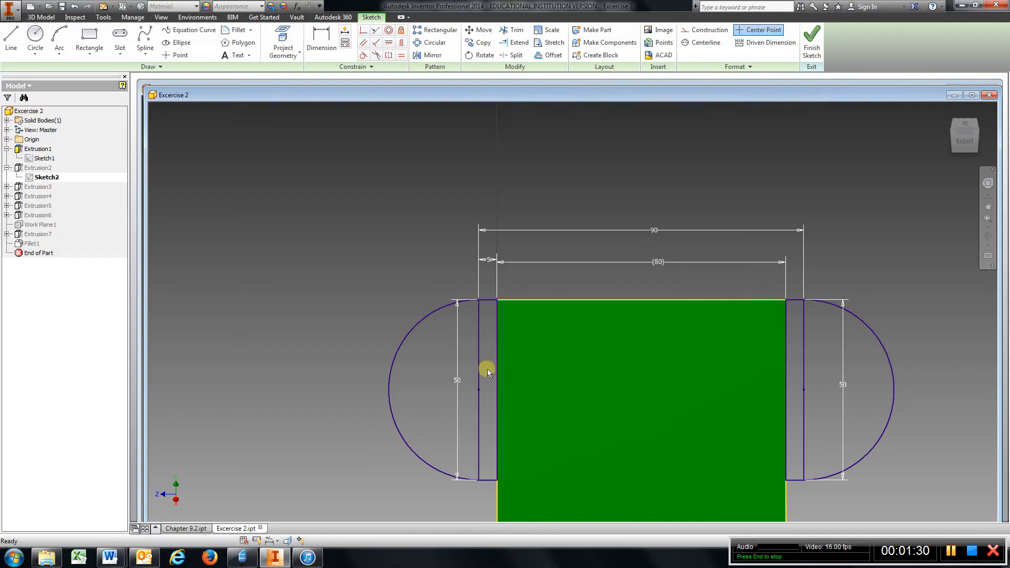
mouse_move(560, 413)
middle_mouse_down()
mouse_move(522, 313)
mouse_move(522, 331)
middle_mouse_up()
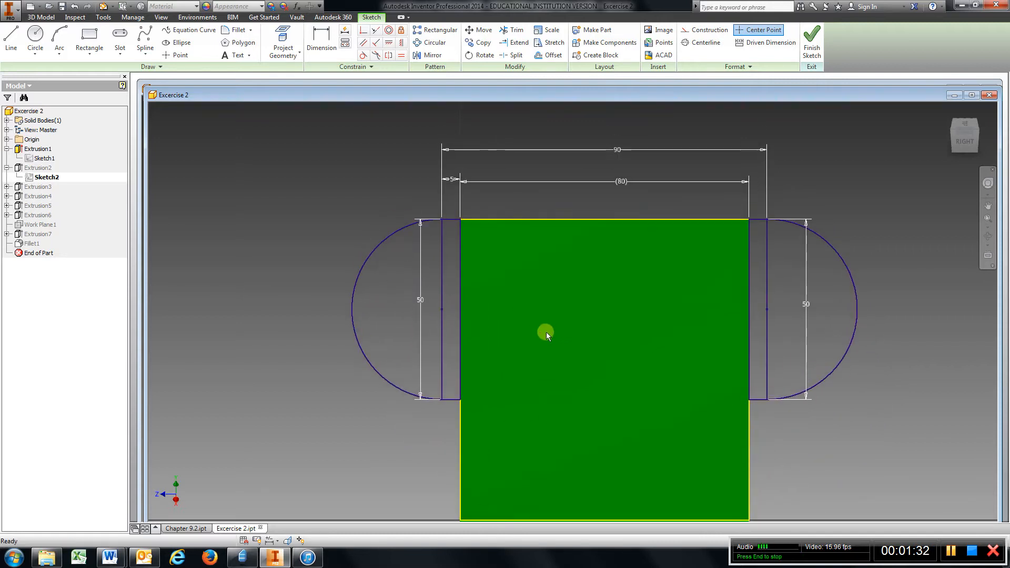
scroll(546, 332, "up", 3)
scroll(540, 327, "down", 2)
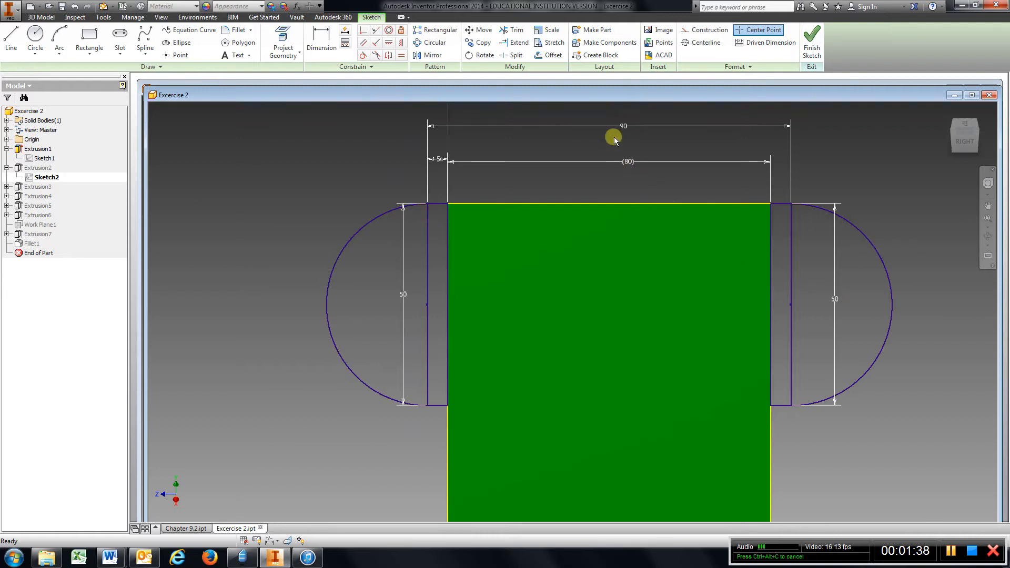
left_click(812, 41)
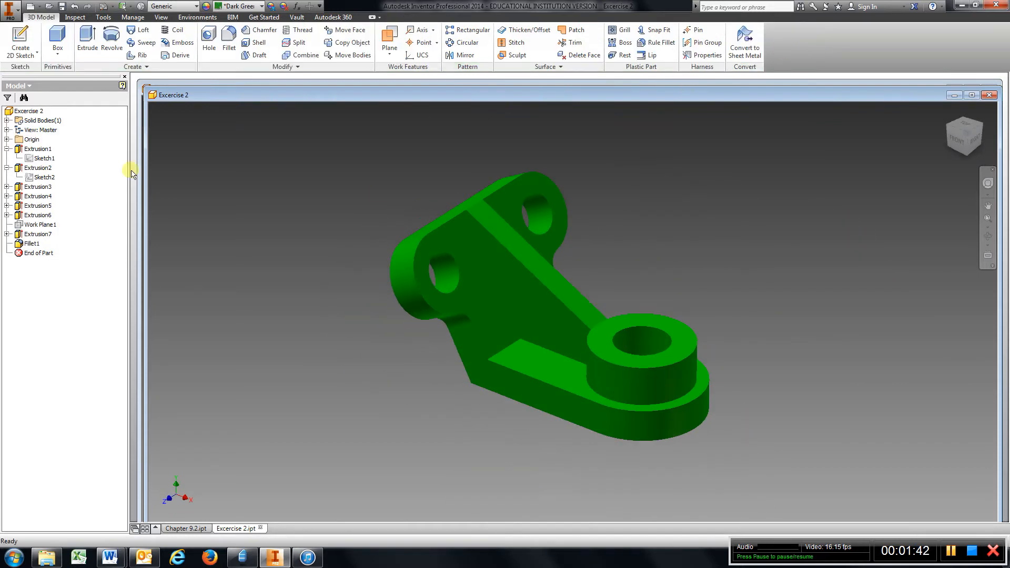
Step: Review the extrude settings and direction of Extrusion2, the two side lugs, and accept them as they are
right_click(42, 168)
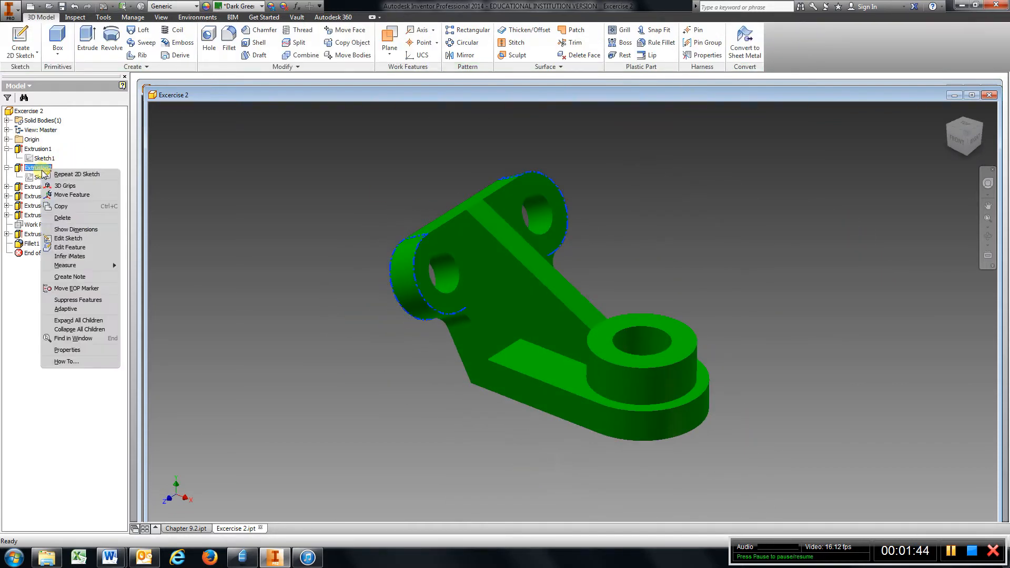
left_click(71, 248)
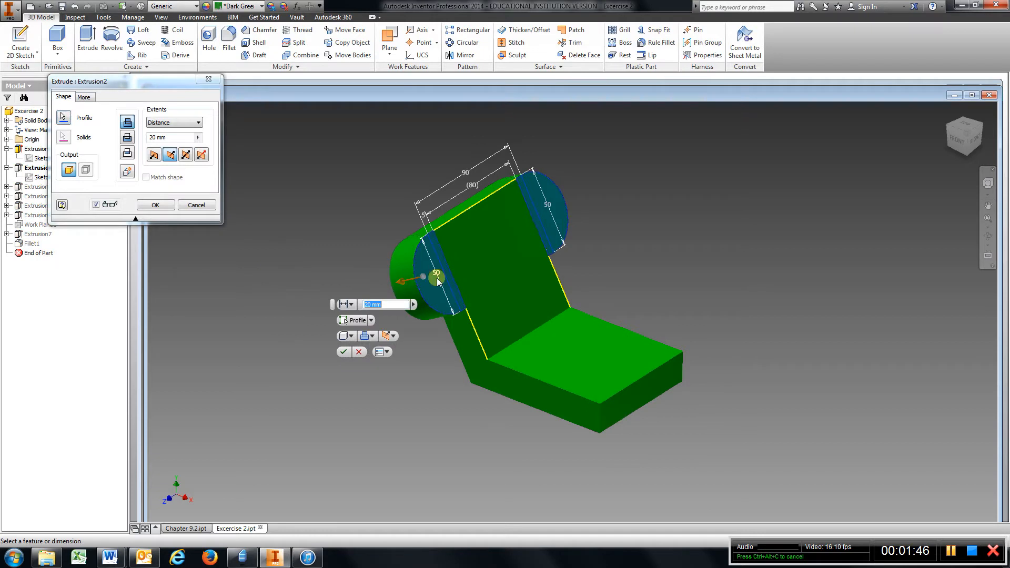
right_click(928, 154)
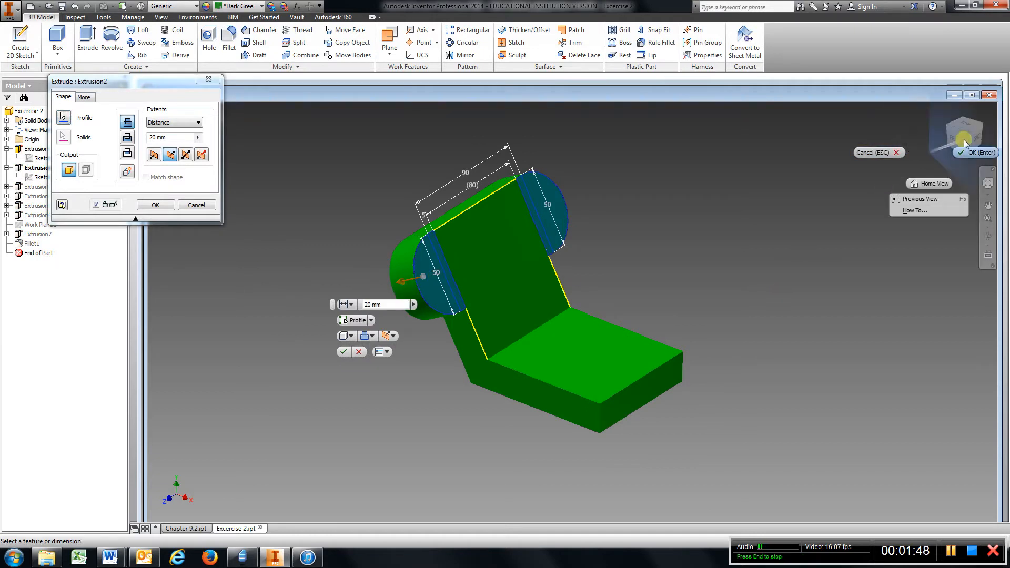
middle_click_drag(928, 153, 845, 197, "shift")
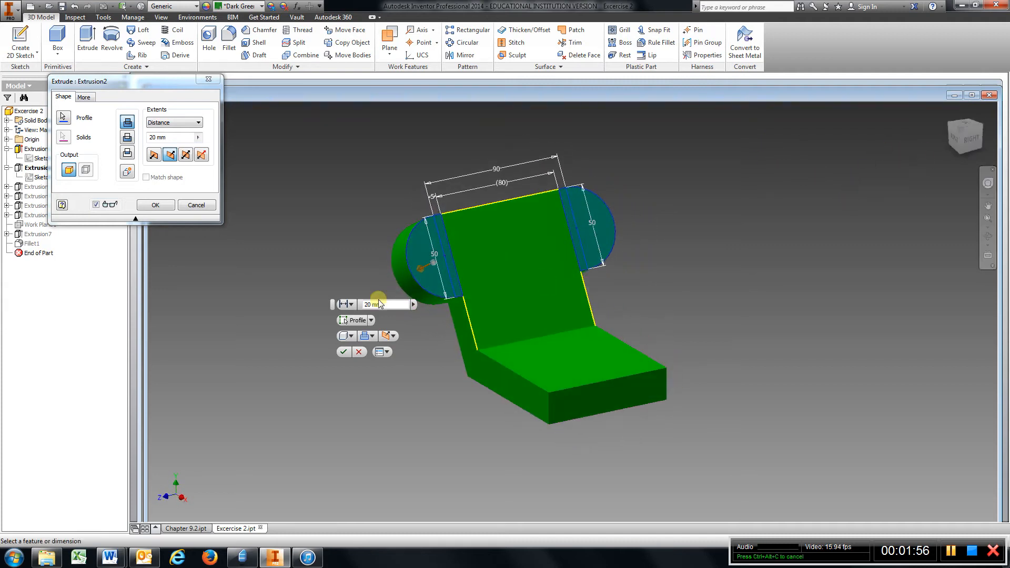
left_click(165, 204)
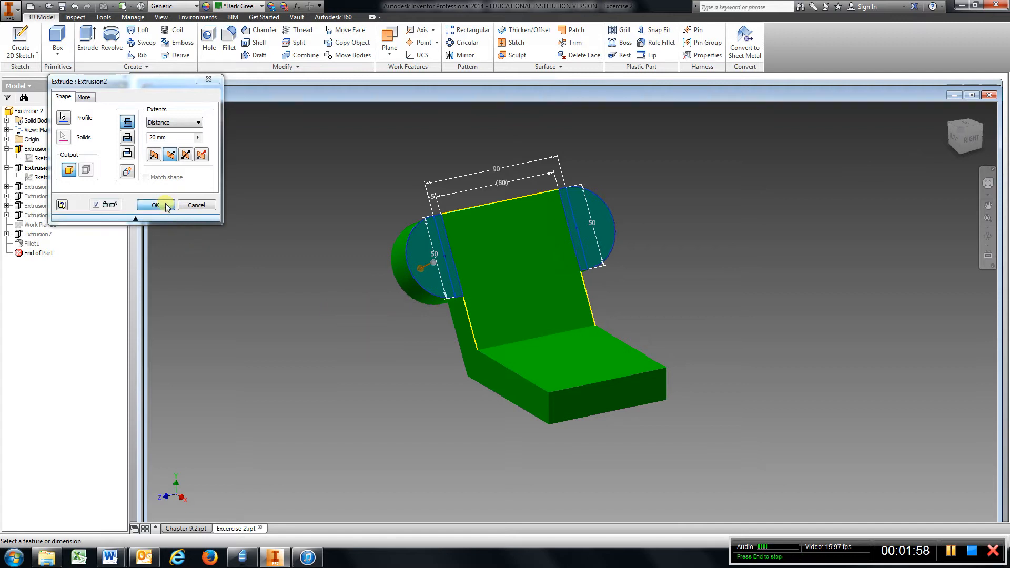
Step: Examine the two lug hole circles in Sketch3, and review the cut settings of Extrusion3 without altering them
left_click(7, 187)
right_click(42, 196)
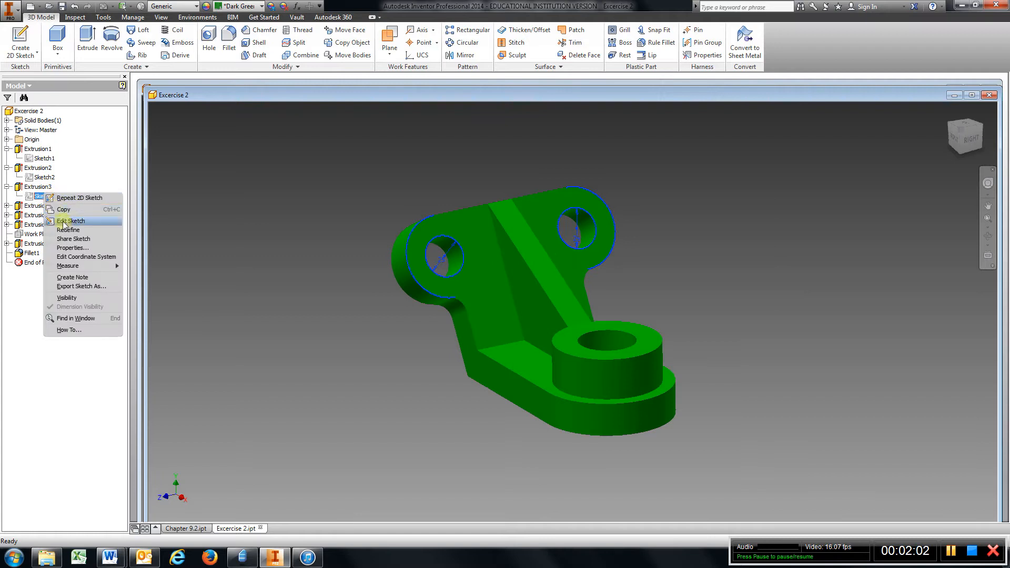
left_click(70, 221)
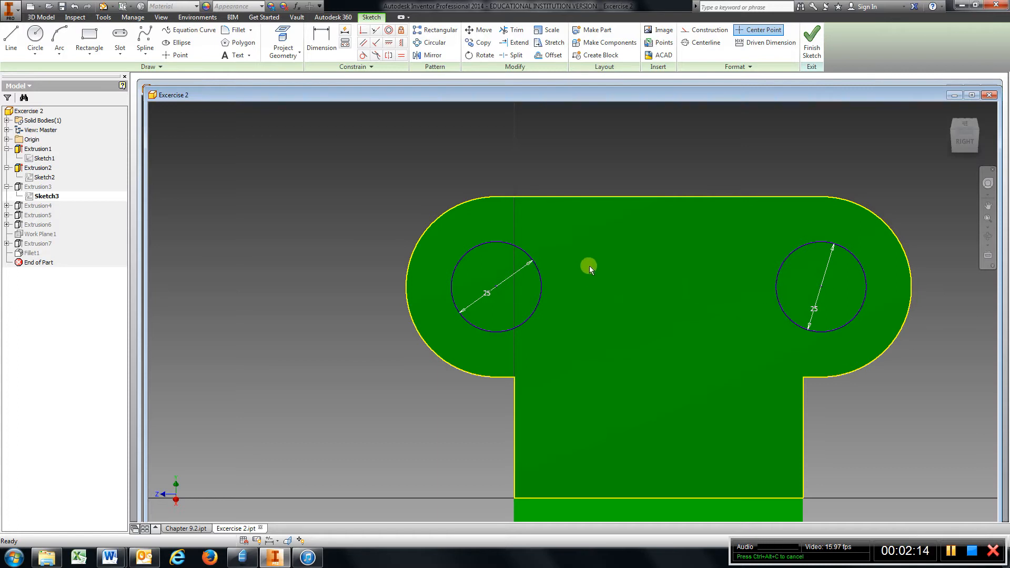
left_click(809, 54)
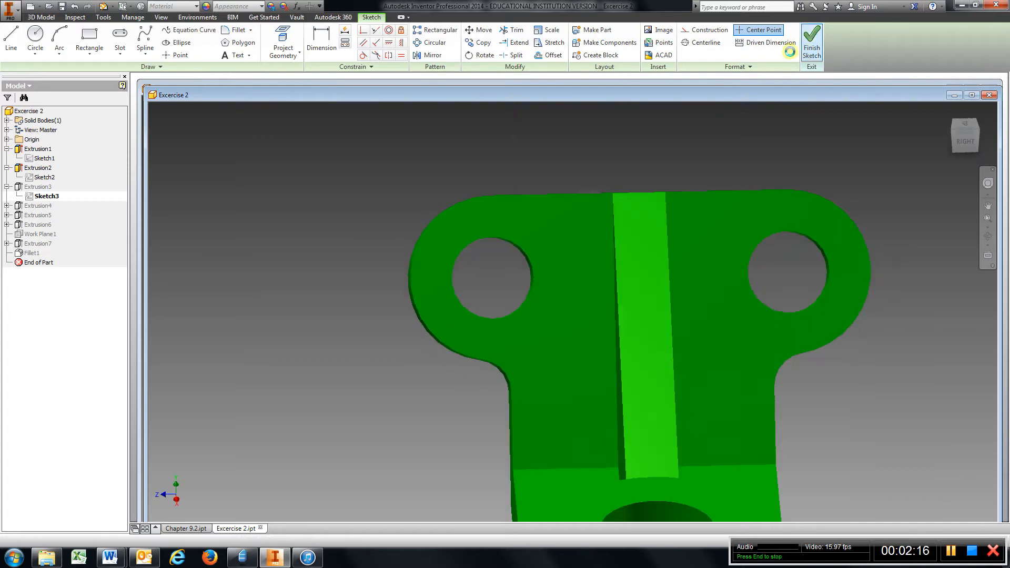
right_click(43, 189)
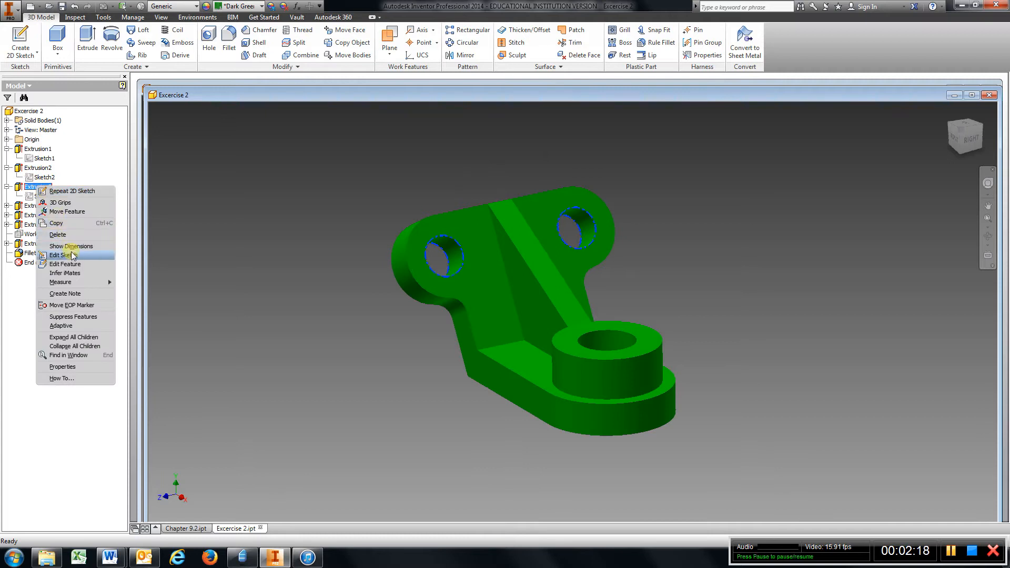
left_click(64, 264)
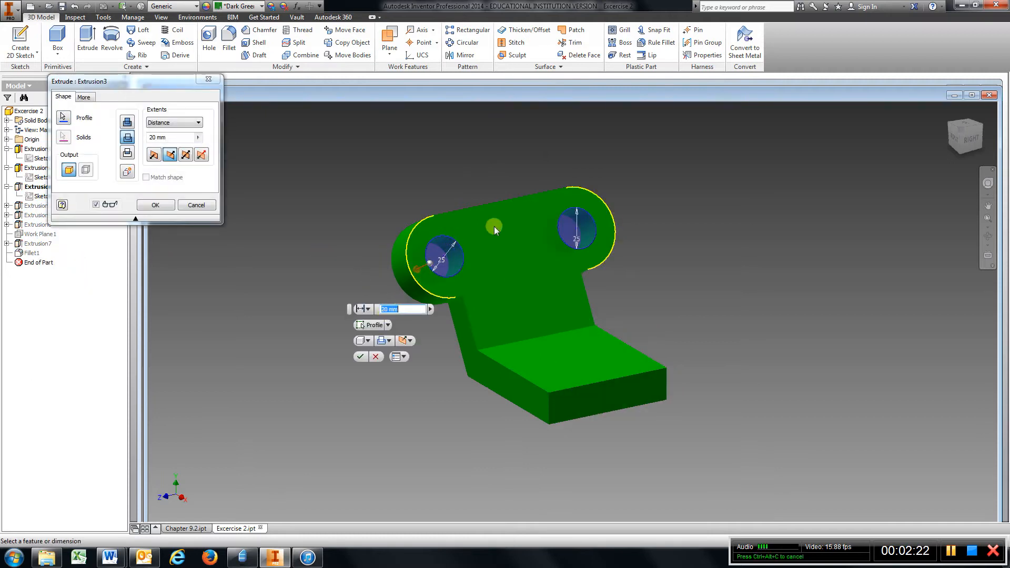
left_click(154, 205)
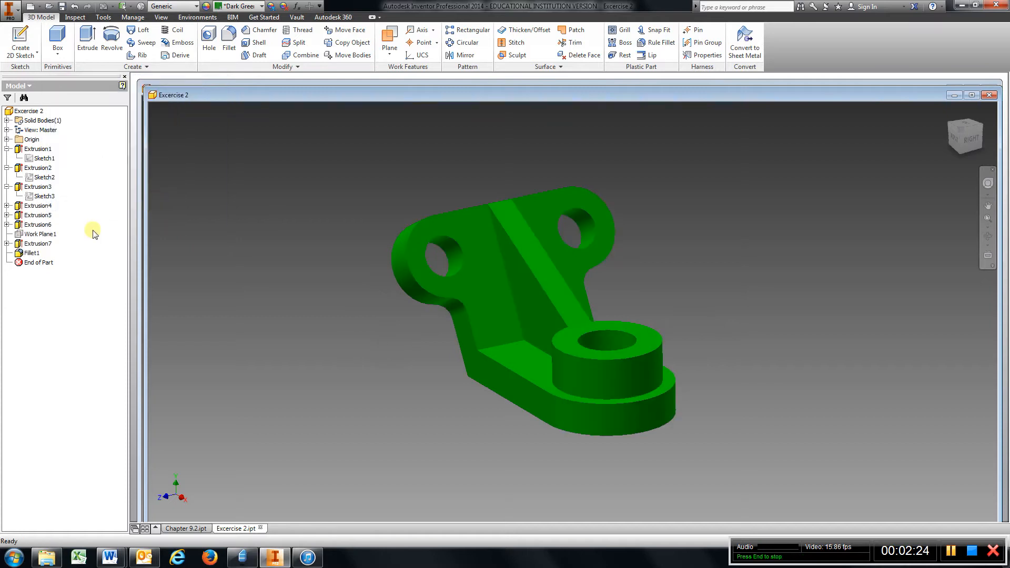
Step: Examine the semicircular end profile of the base in Sketch4, and review the extrude settings of Extrusion4 without altering them
left_click(6, 206)
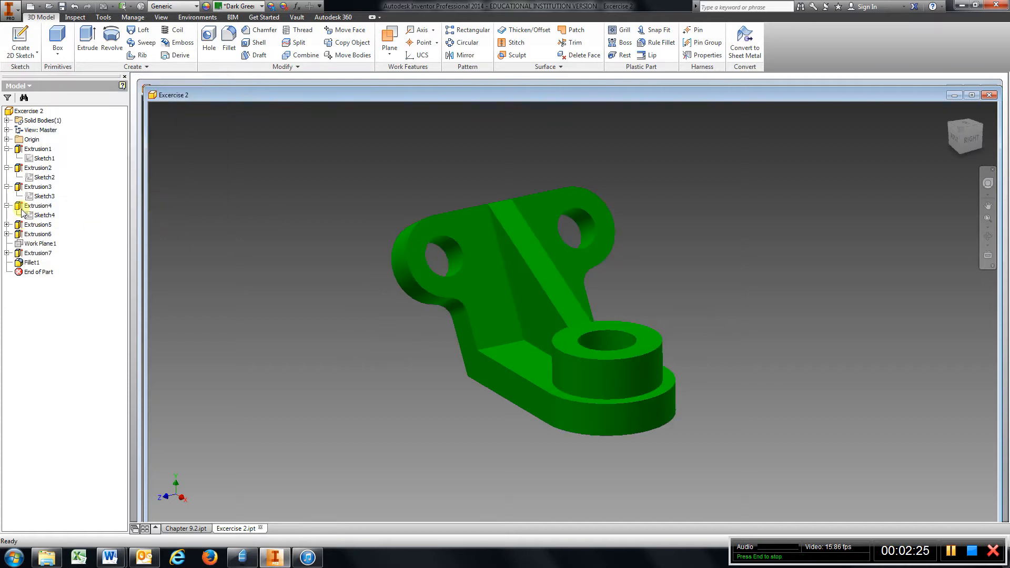
right_click(51, 216)
left_click(84, 241)
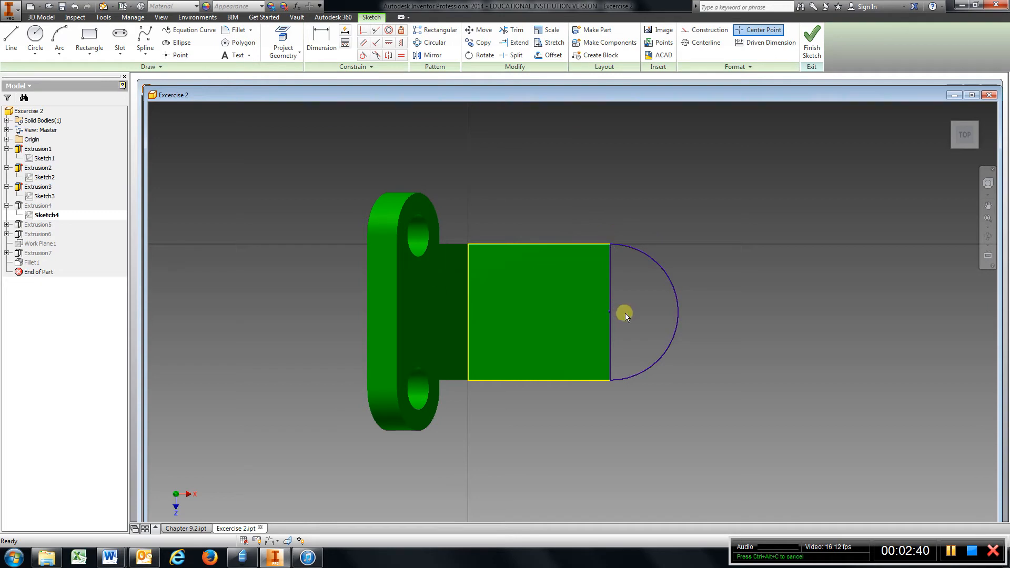
left_click(812, 40)
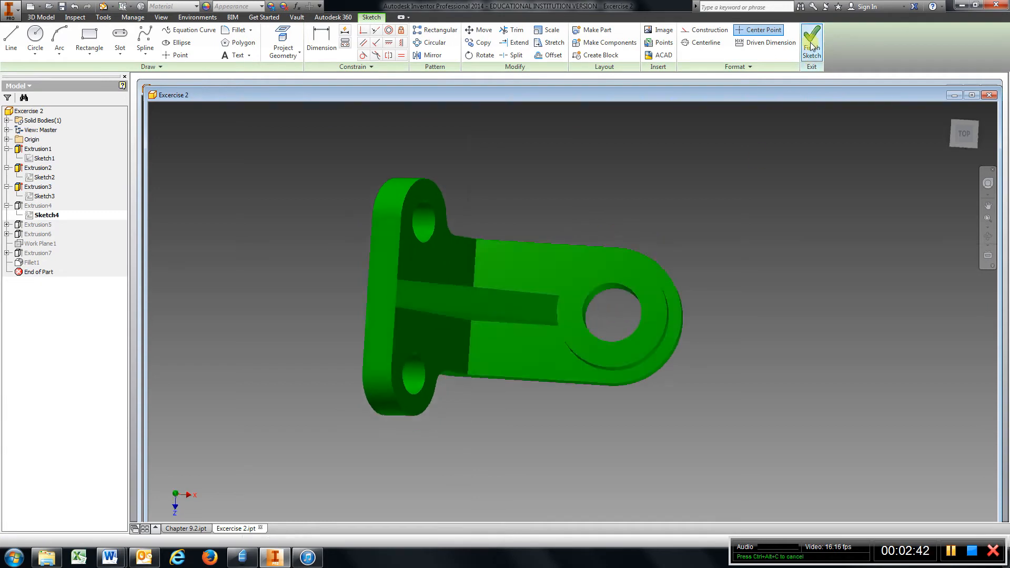
right_click(38, 206)
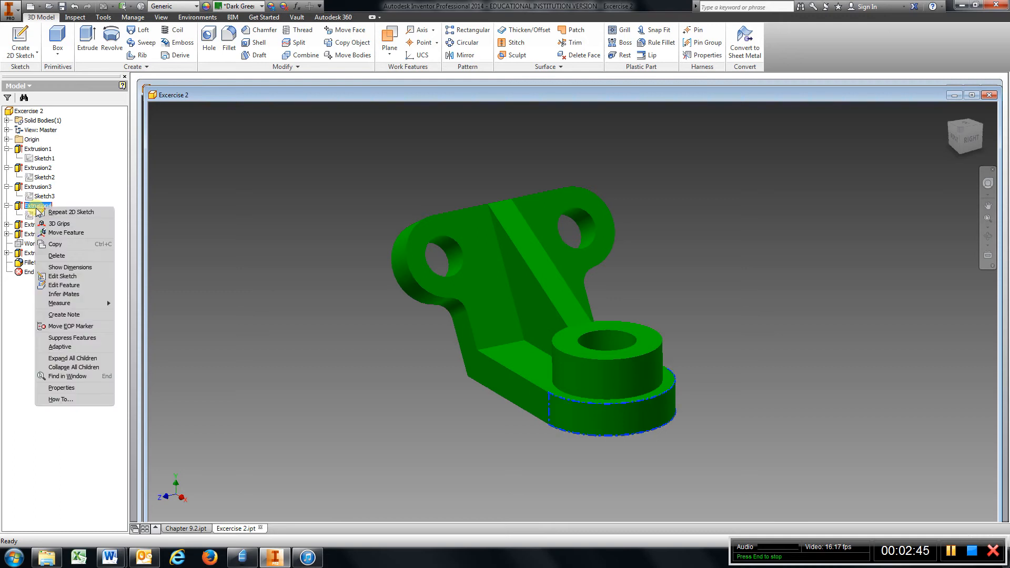
left_click(76, 287)
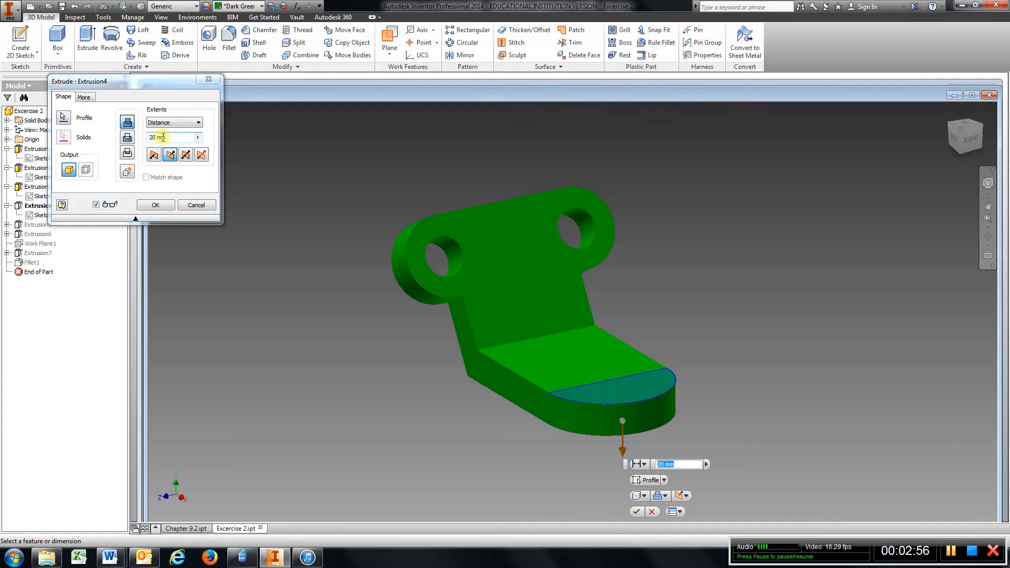
left_click(157, 205)
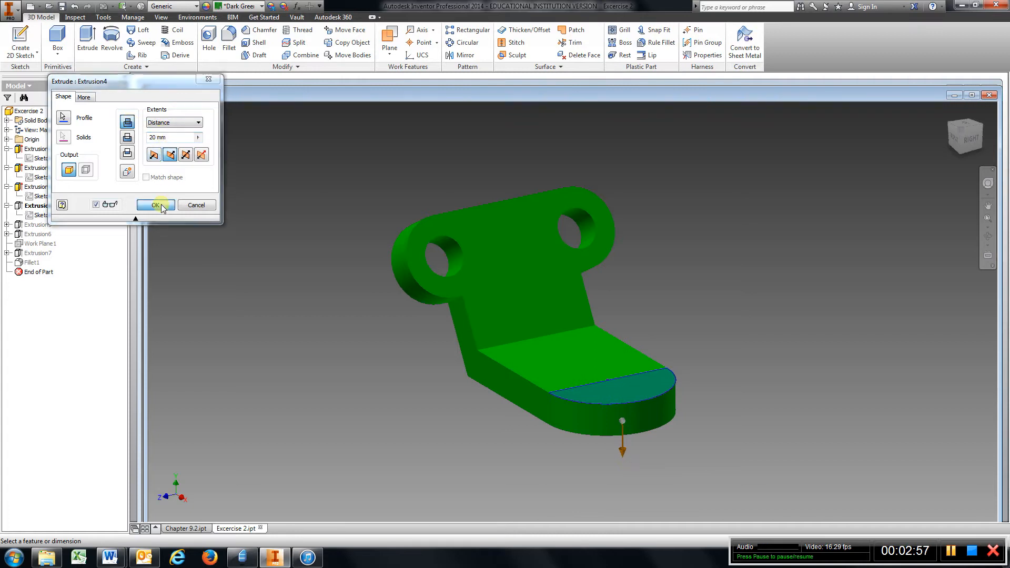
Step: Examine the boss circle on the rounded base end in Sketch5, and review the extrude settings of Extrusion5 without altering them
left_click(7, 224)
right_click(43, 234)
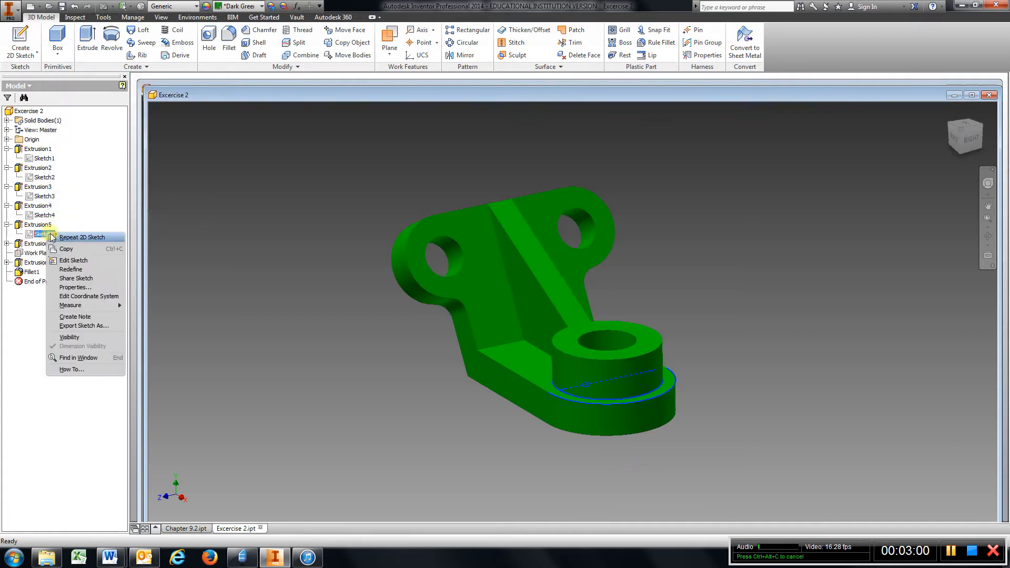
left_click(84, 262)
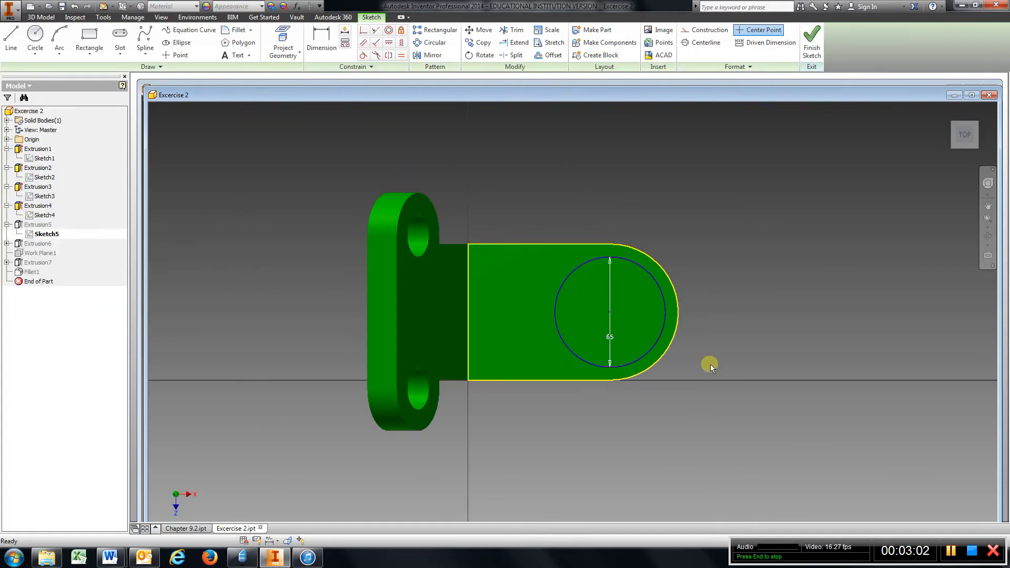
scroll(613, 337, "up", 2)
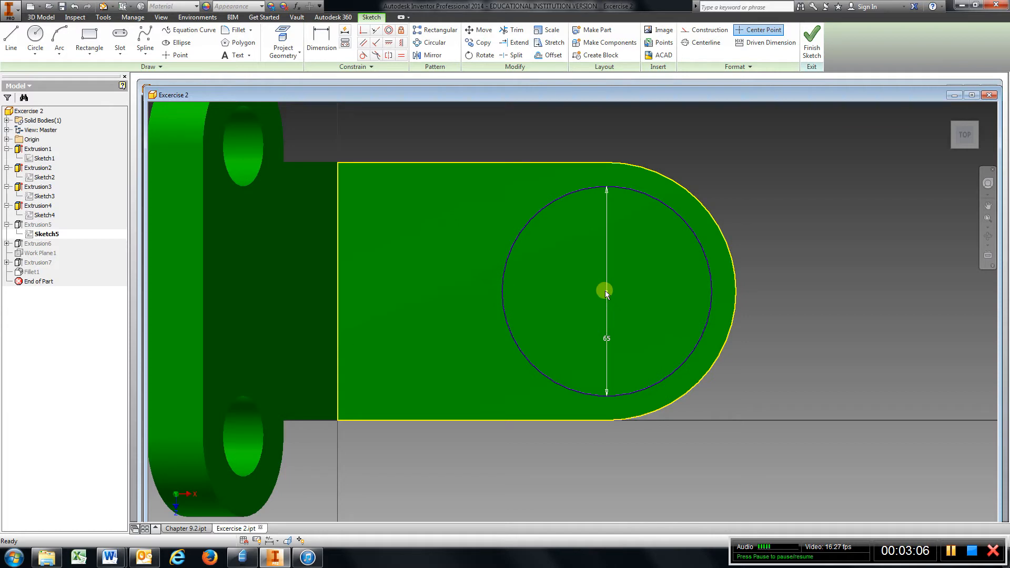
left_click(801, 60)
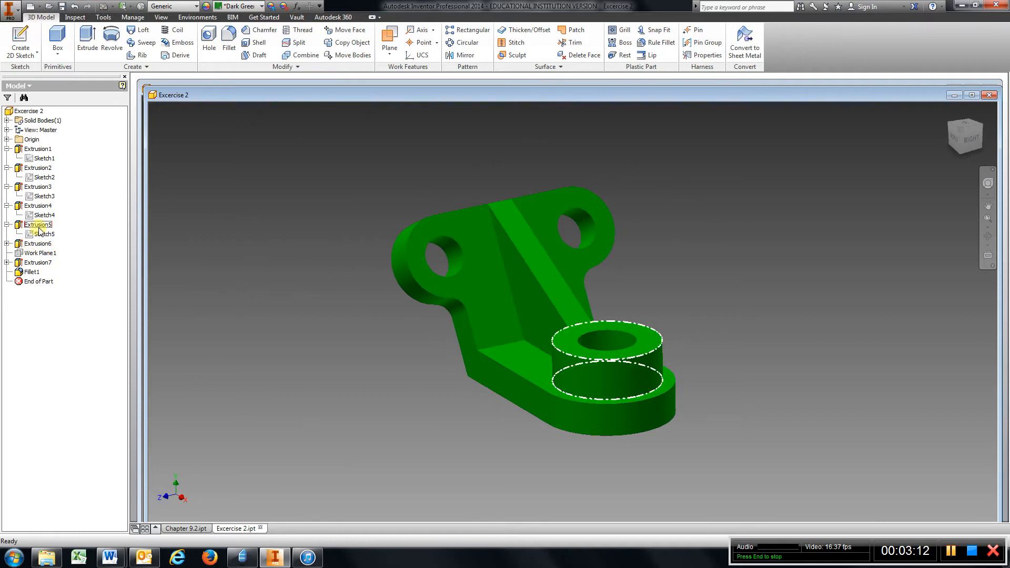
right_click(38, 225)
left_click(63, 305)
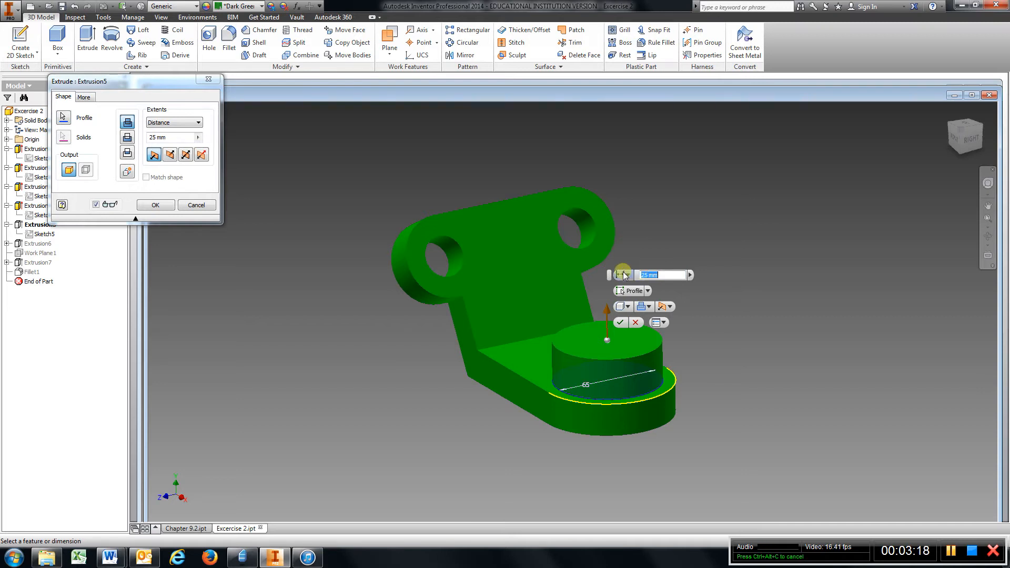
left_click(158, 206)
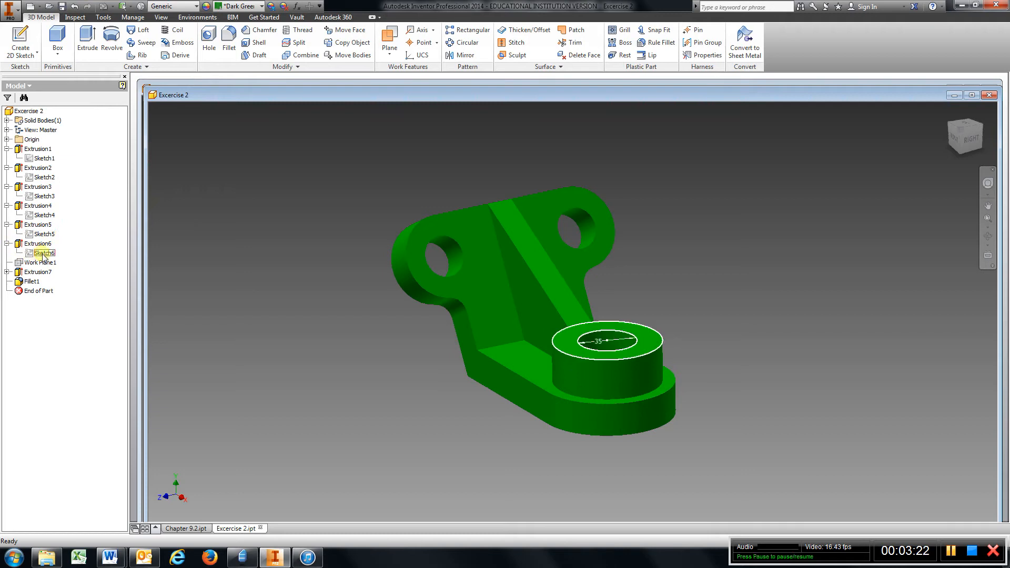
Step: Examine the bore circle on top of the boss in Sketch6, and review the cut settings of Extrusion6 without altering them
right_click(34, 247)
left_click(75, 284)
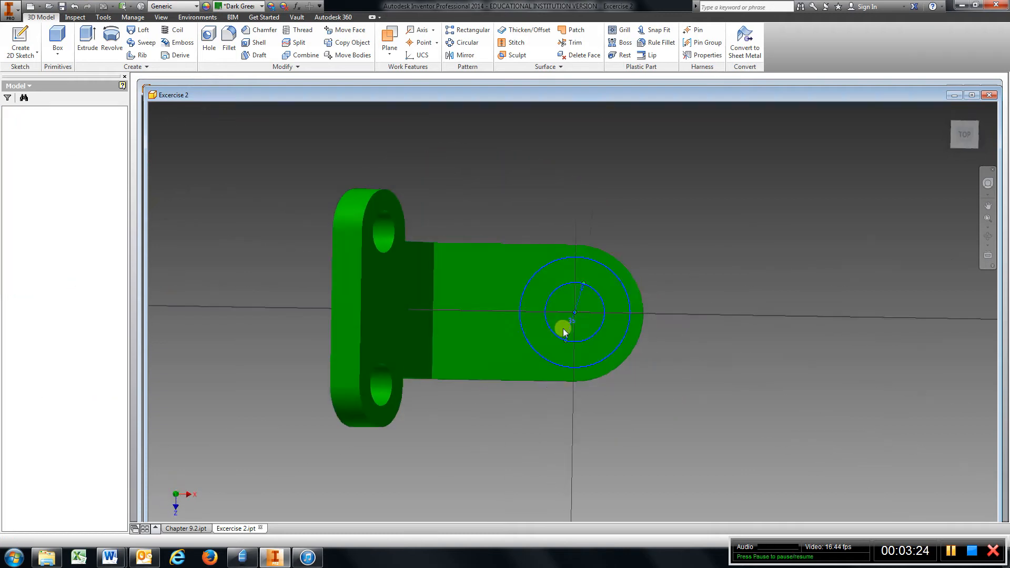
scroll(576, 316, "up", 3)
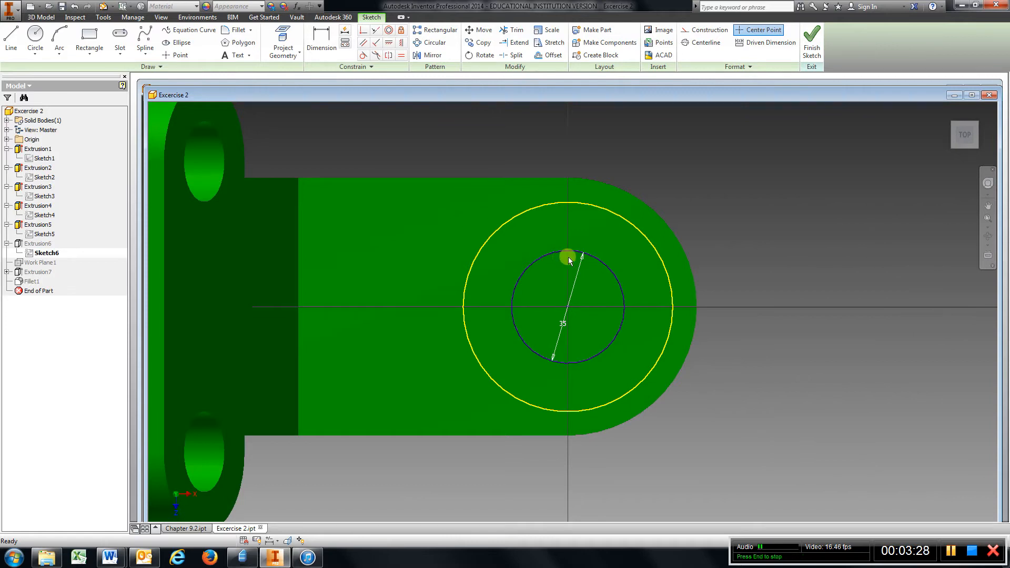
left_click(810, 50)
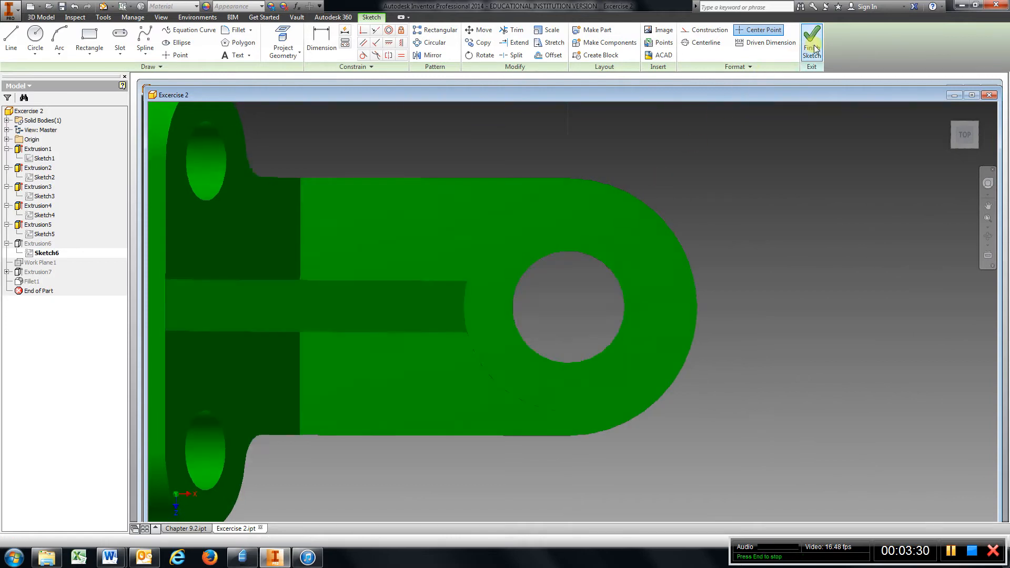
right_click(39, 244)
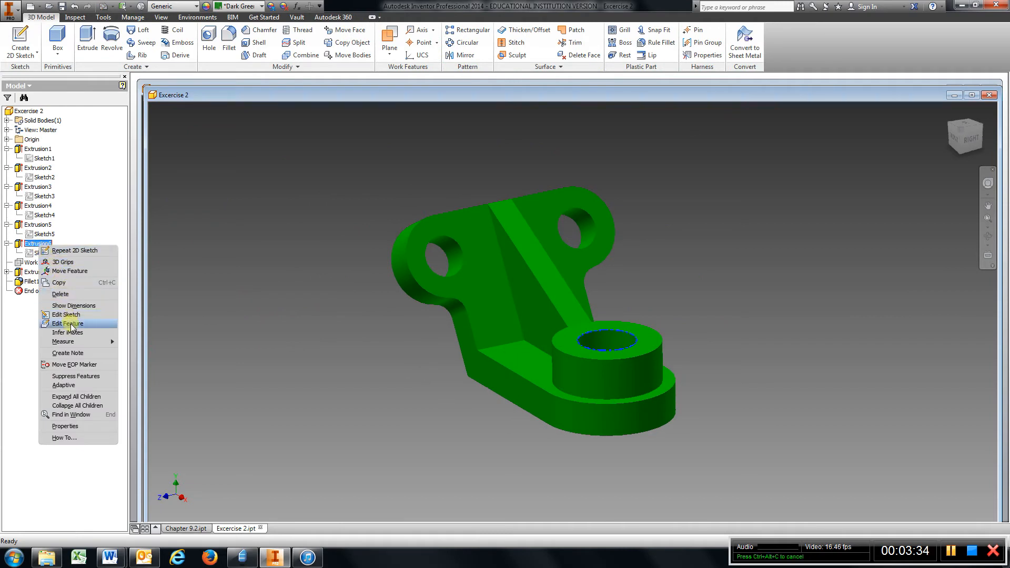
left_click(68, 323)
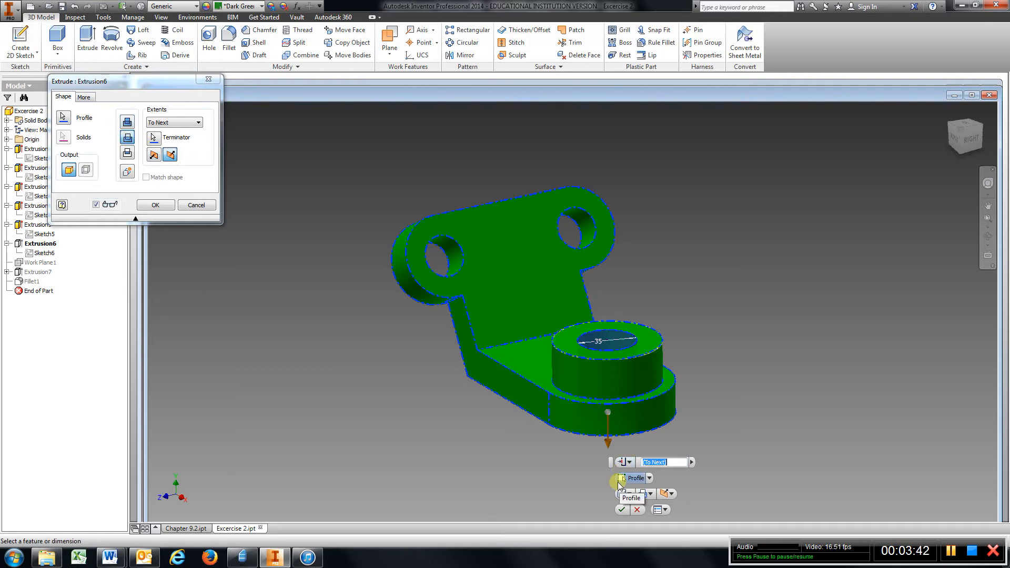
left_click(153, 205)
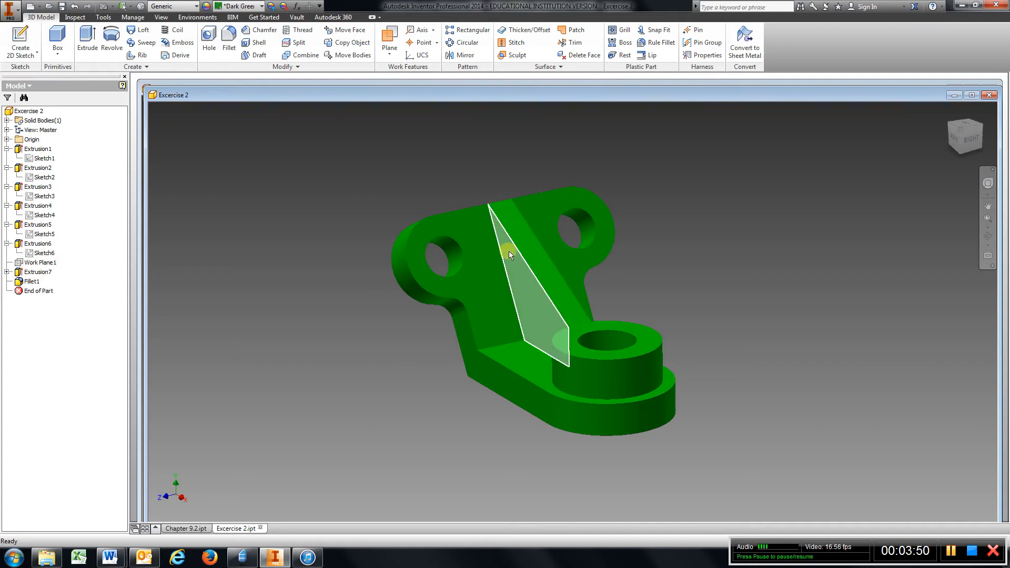
Step: Inspect how Work Plane1 runs through the middle of the rib compared with the origin XY Plane
left_click(37, 272)
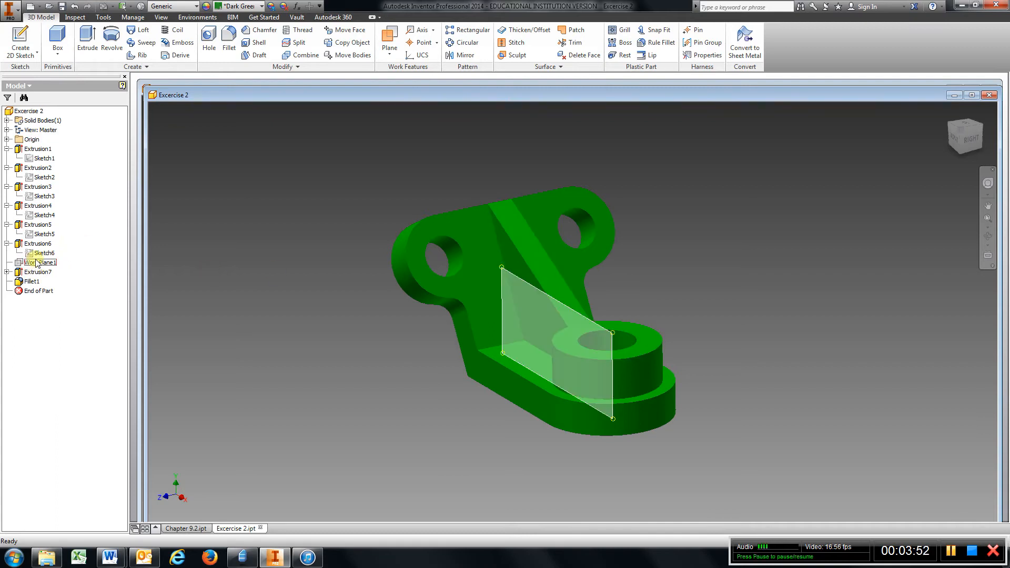
left_click(230, 160)
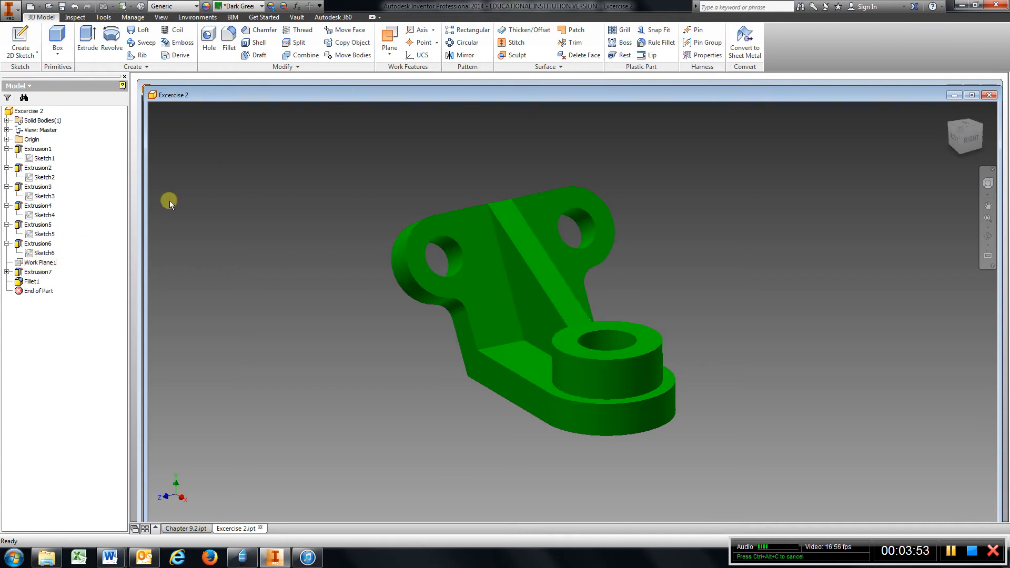
left_click(6, 139)
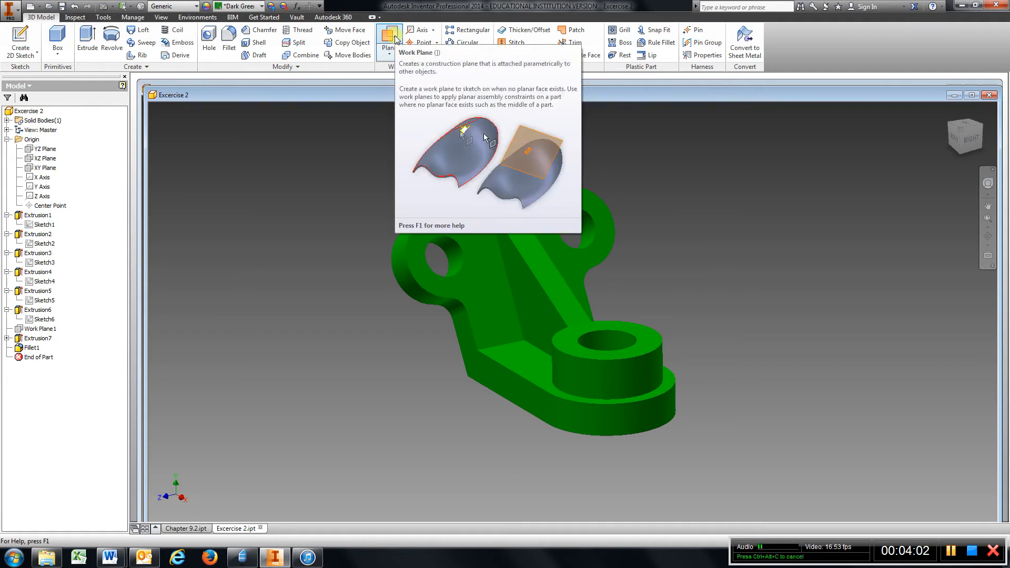
left_click(43, 169)
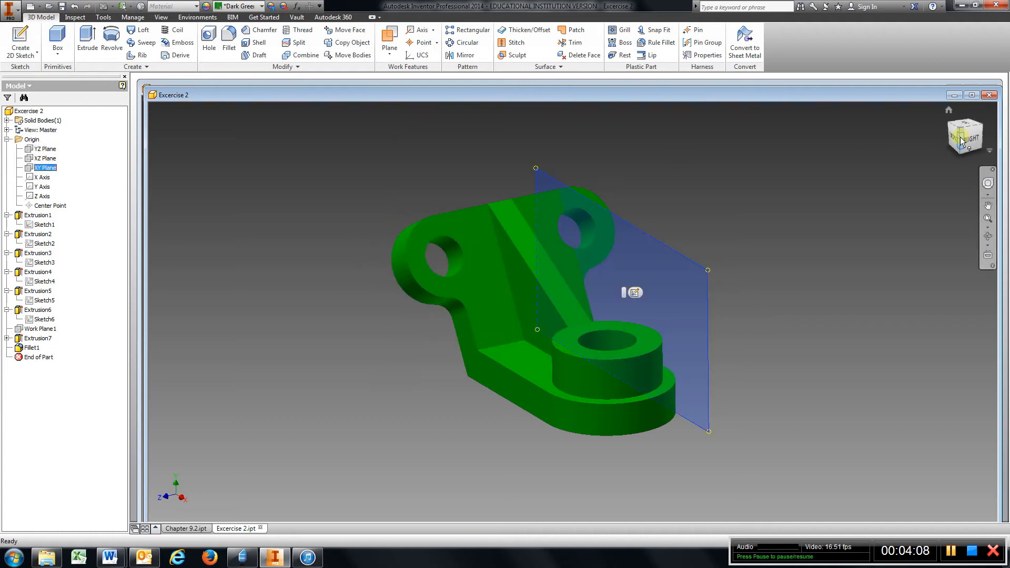
mouse_move(966, 137)
left_mouse_down()
mouse_move(153, 207)
mouse_move(967, 219)
mouse_move(775, 235)
mouse_move(930, 167)
mouse_move(884, 420)
mouse_move(847, 494)
mouse_move(860, 136)
mouse_move(782, 162)
mouse_move(852, 151)
mouse_move(841, 159)
left_mouse_up()
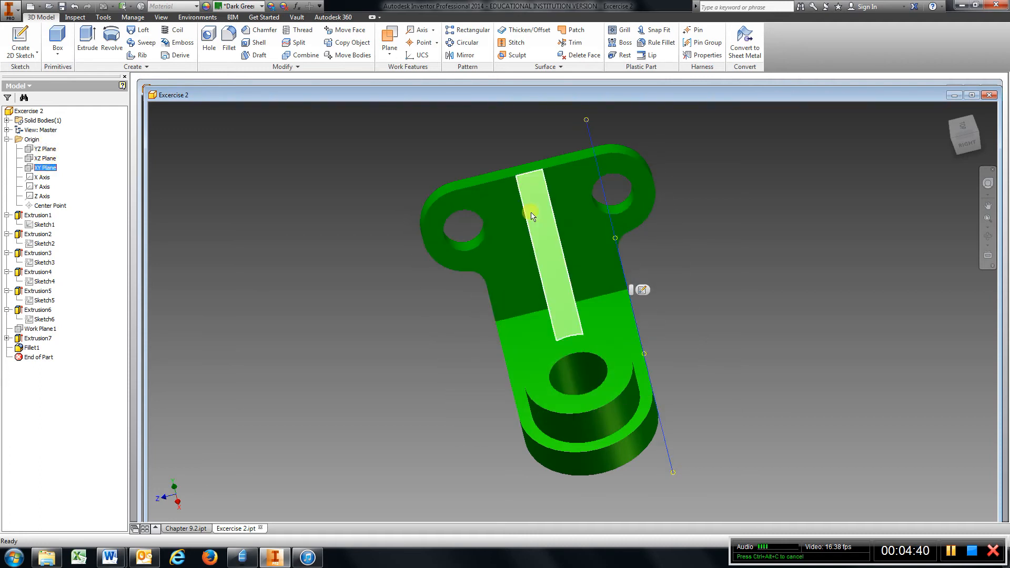
mouse_move(971, 140)
left_mouse_down()
mouse_move(153, 115)
mouse_move(162, 116)
left_mouse_up()
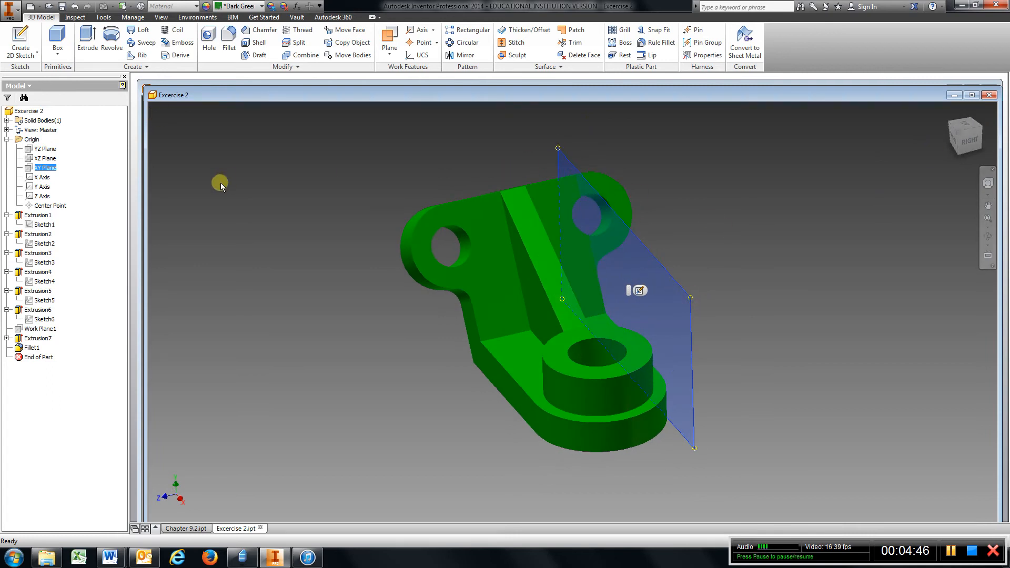
left_click(42, 330)
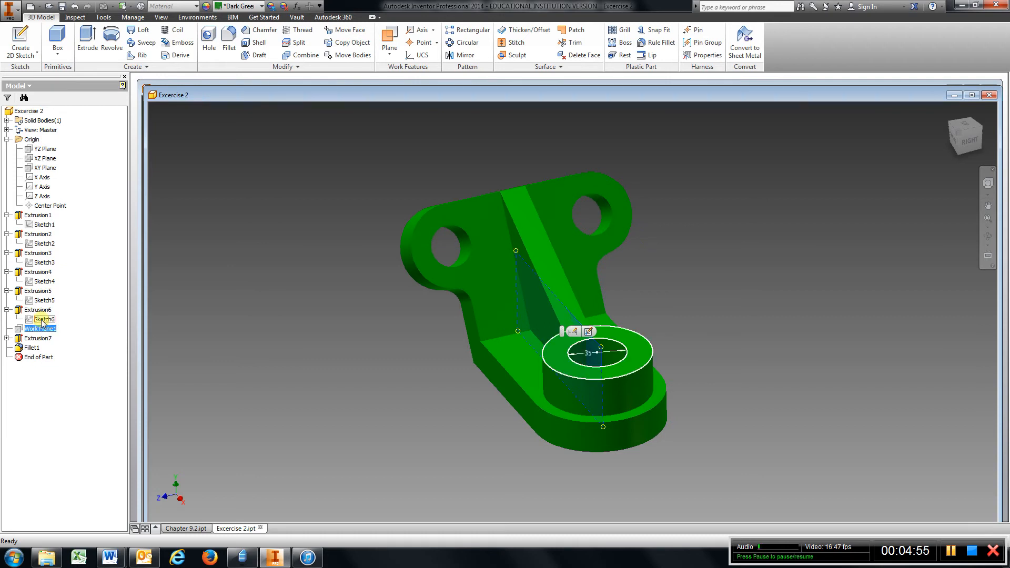
Step: Open Sketch7 of Extrusion7 for editing and slice the graphics at its sketch plane
left_click(6, 338)
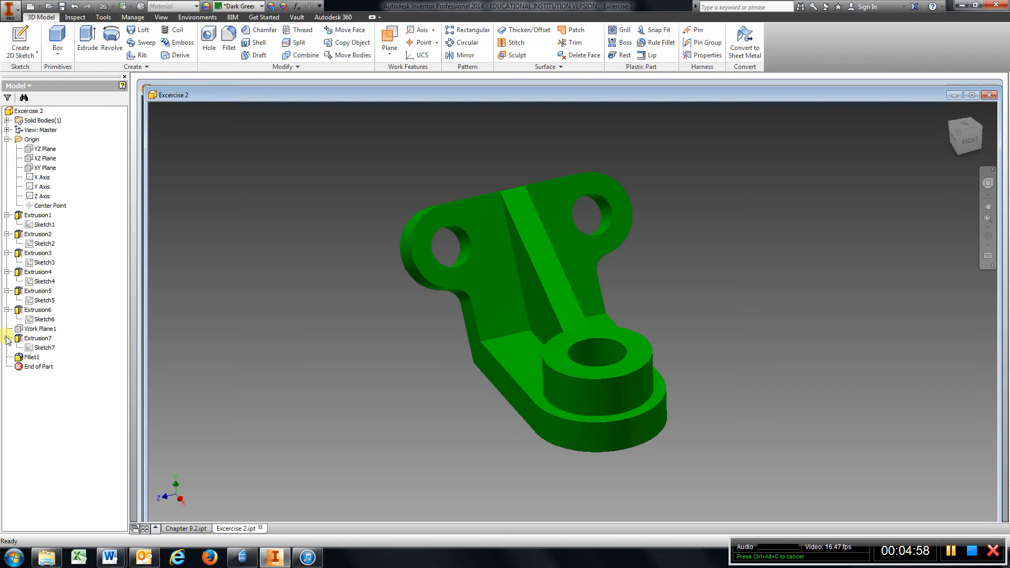
right_click(48, 349)
left_click(75, 377)
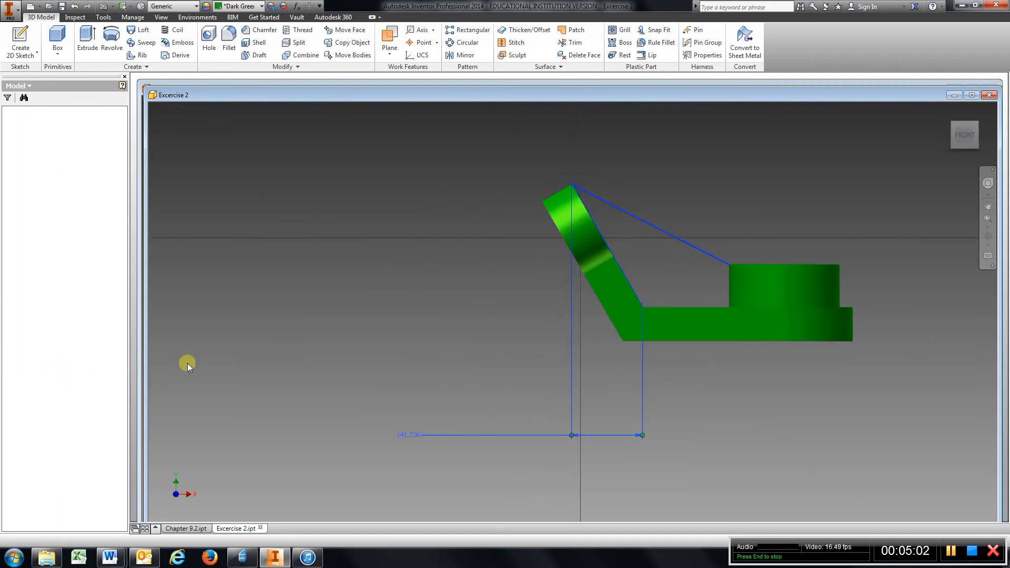
middle_click_drag(800, 185, 649, 206)
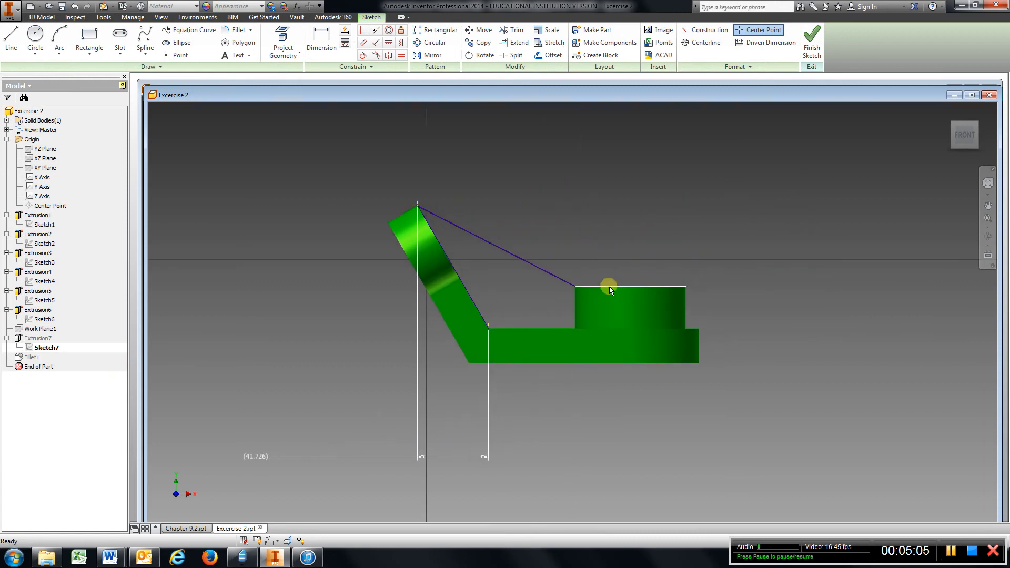
right_click(852, 400)
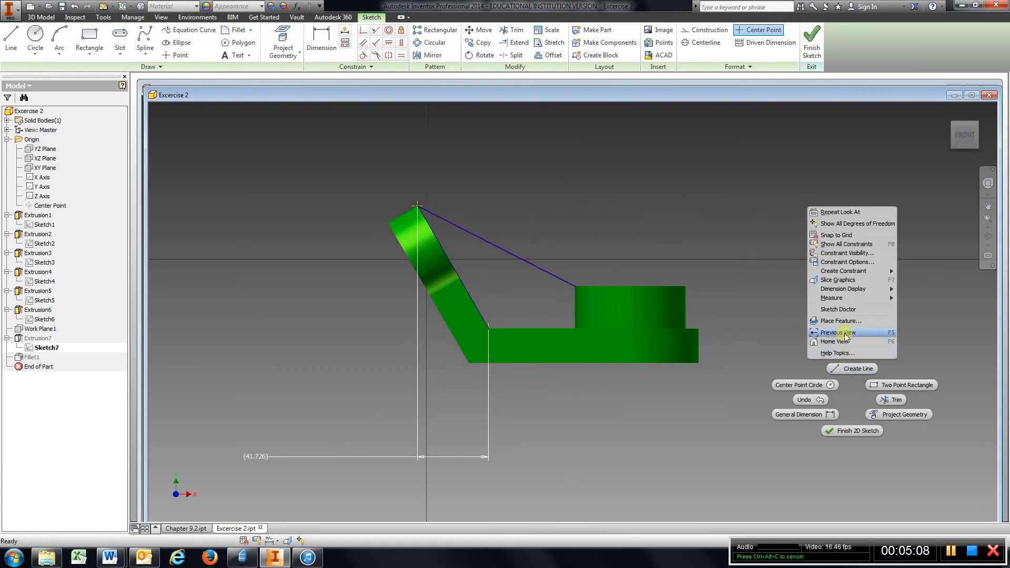
left_click(844, 279)
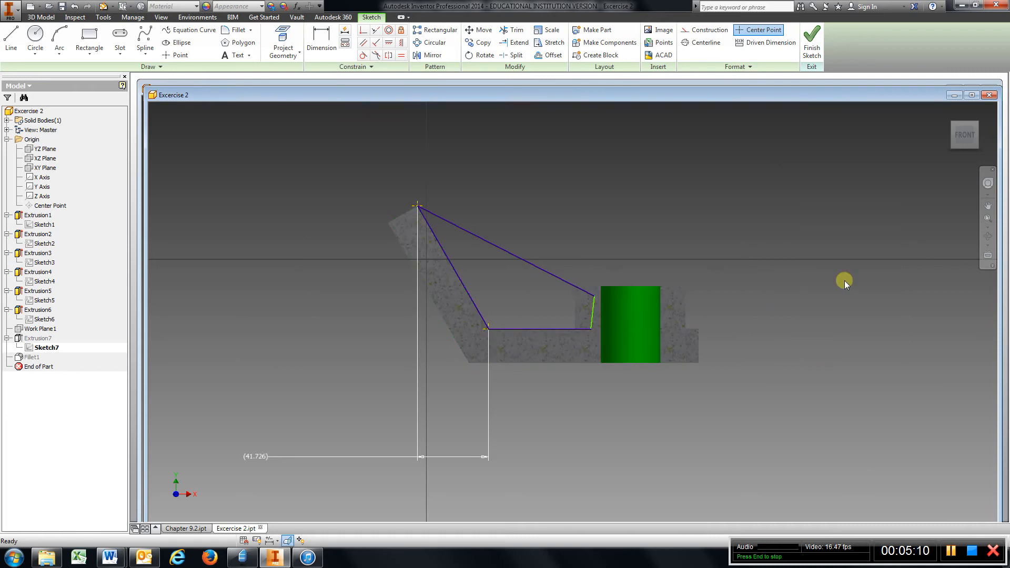
Step: Examine the rib profile lines between the angled plate, the base and the boss in Sketch7, and exit the sketch
mouse_move(962, 137)
left_mouse_down()
mouse_move(900, 184)
mouse_move(917, 162)
left_mouse_up()
left_click(961, 140)
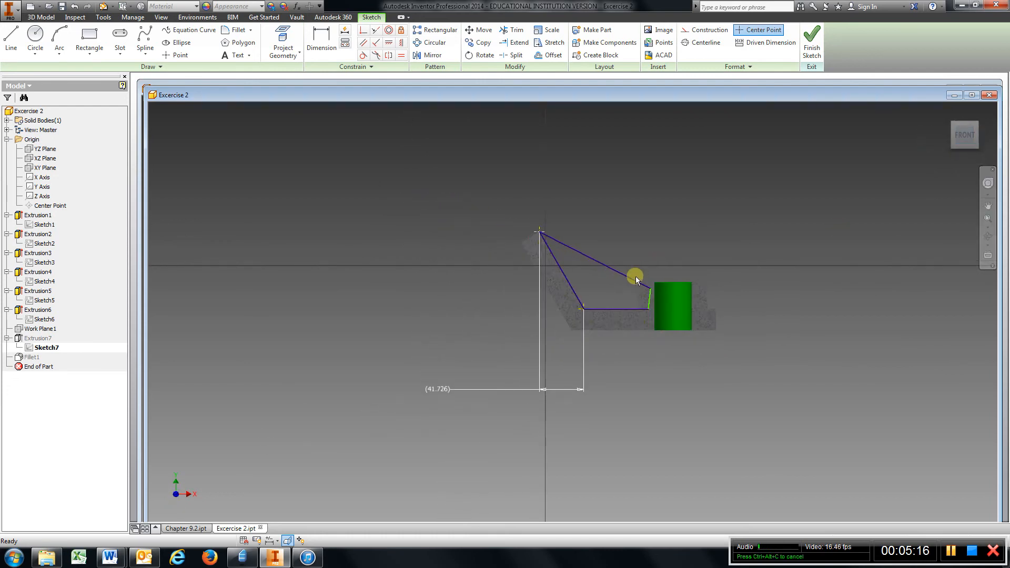
scroll(623, 285, "up", 5)
scroll(623, 283, "down", 2)
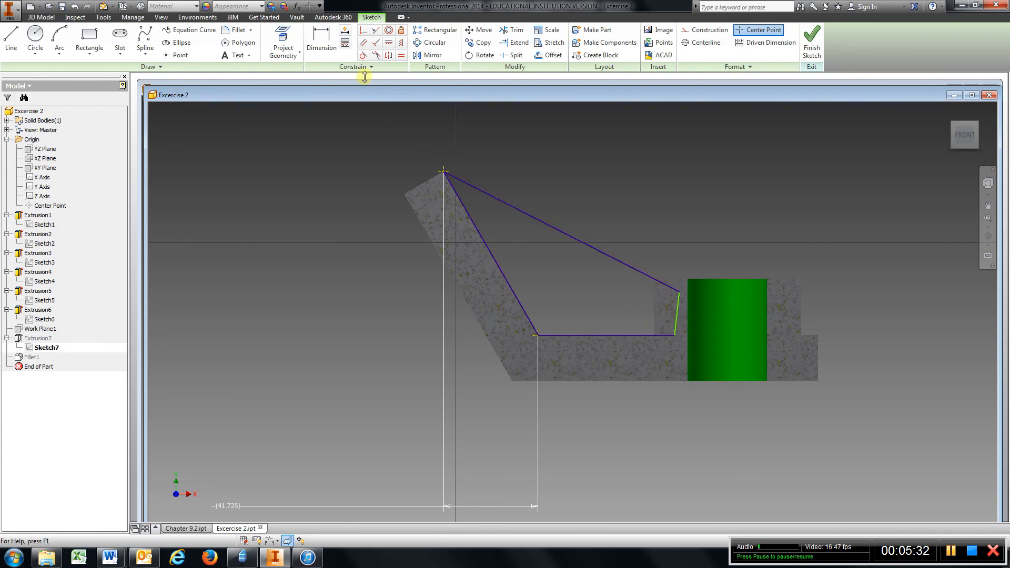
left_click(35, 35)
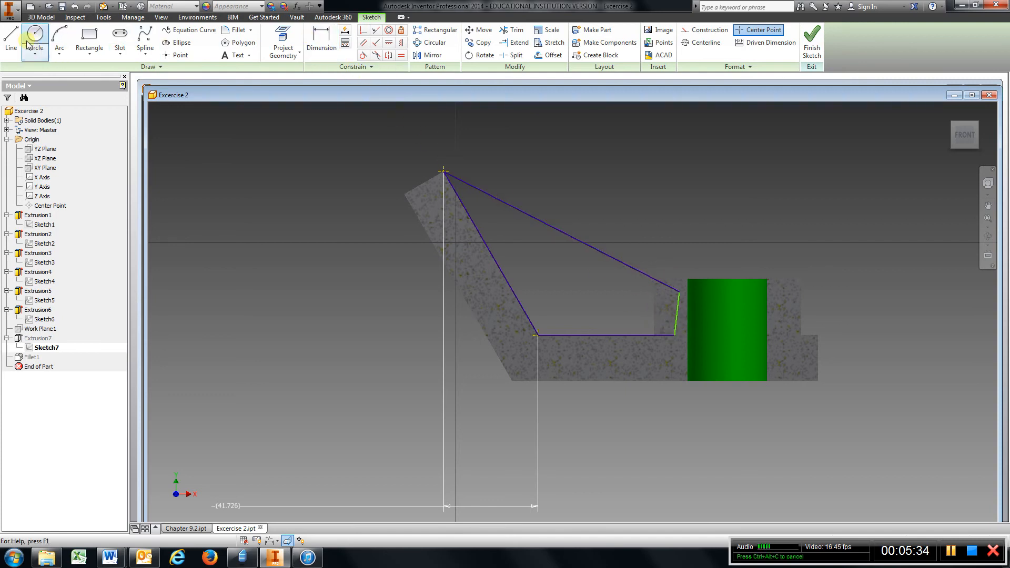
left_click(443, 171)
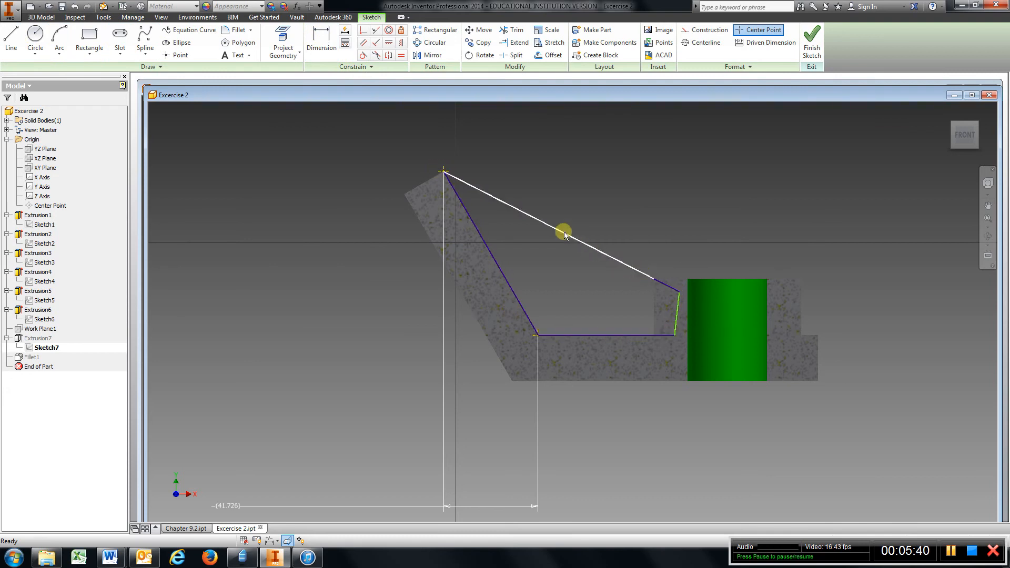
left_click(654, 335)
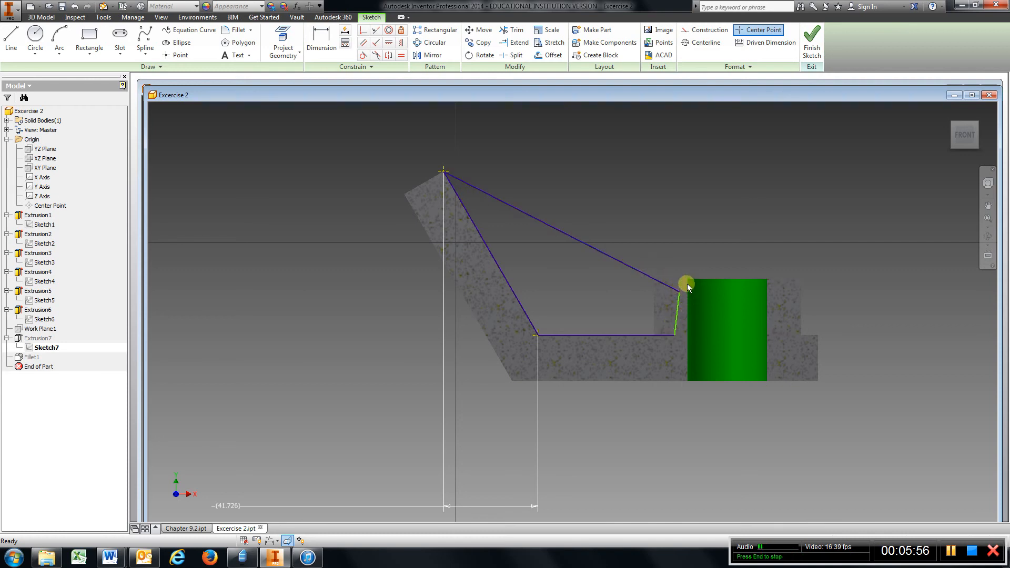
left_click(812, 39)
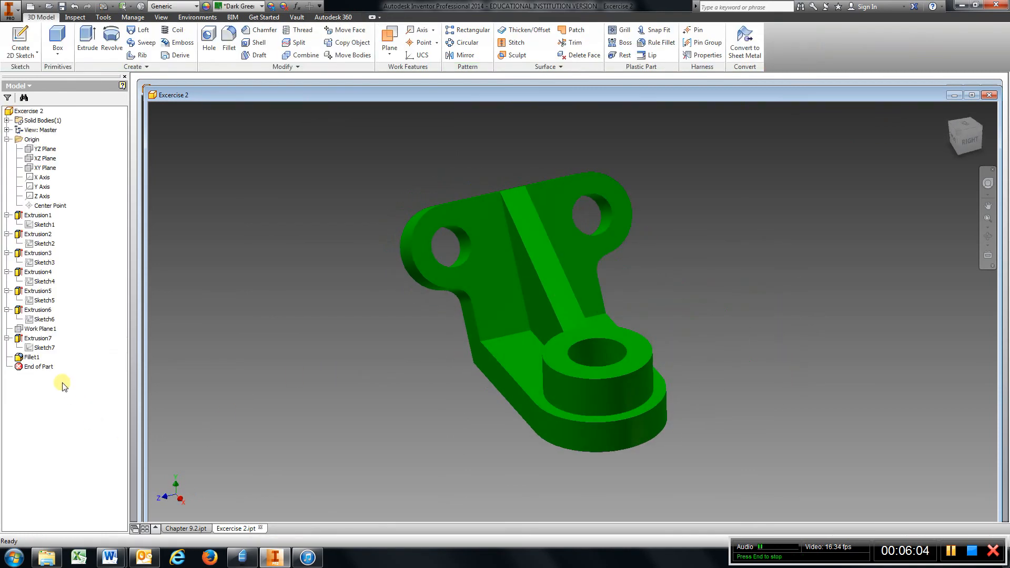
Step: Review the distance and symmetric direction of Extrusion7, the central rib, and accept the settings as they are
right_click(38, 339)
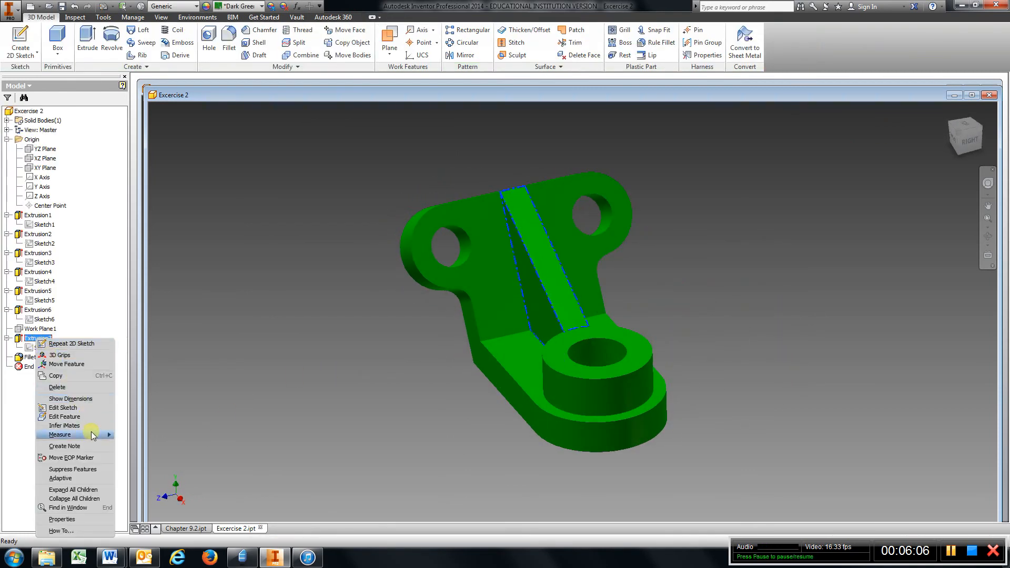
left_click(81, 416)
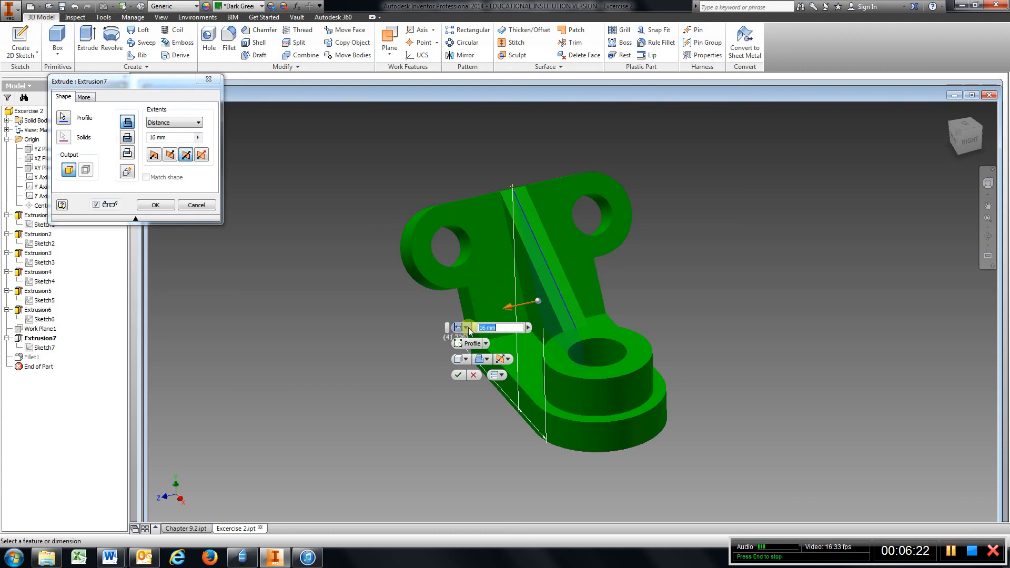
left_click(165, 205)
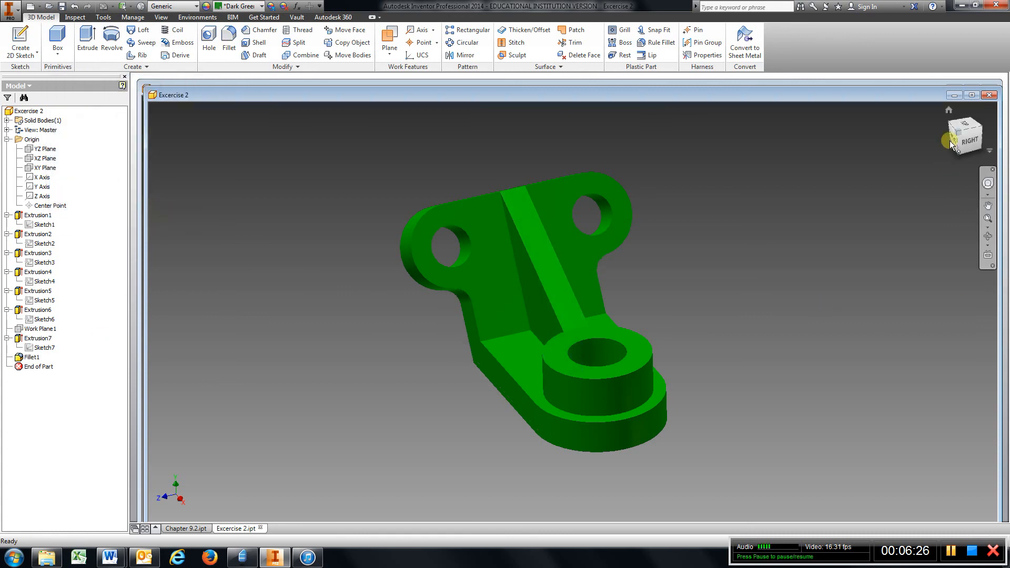
Step: Review the radius and the selected edges of Fillet1 beneath the two side lugs, and accept the fillet as it is
left_click_drag(948, 141, 962, 135)
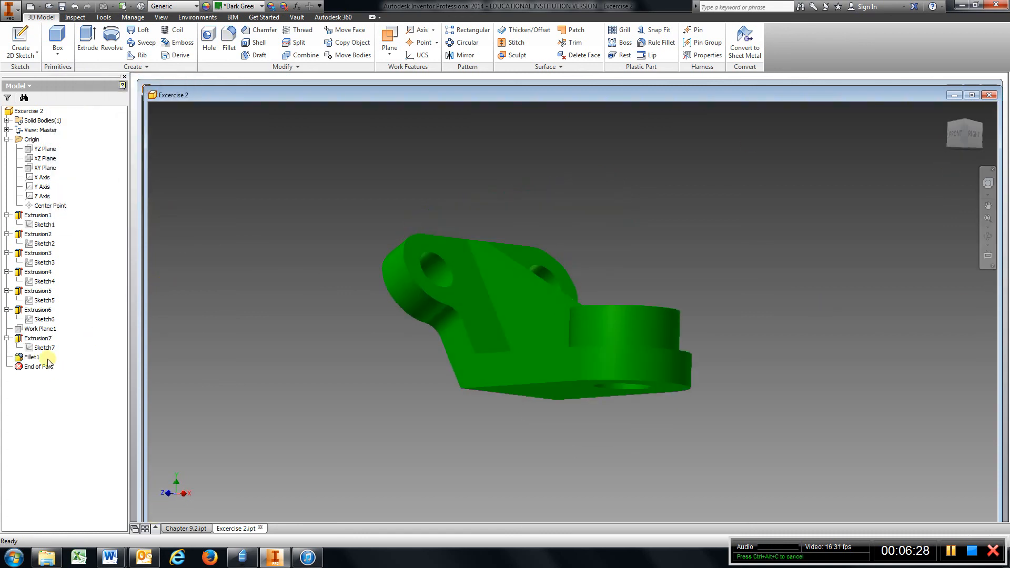
left_click(32, 357)
right_click(32, 359)
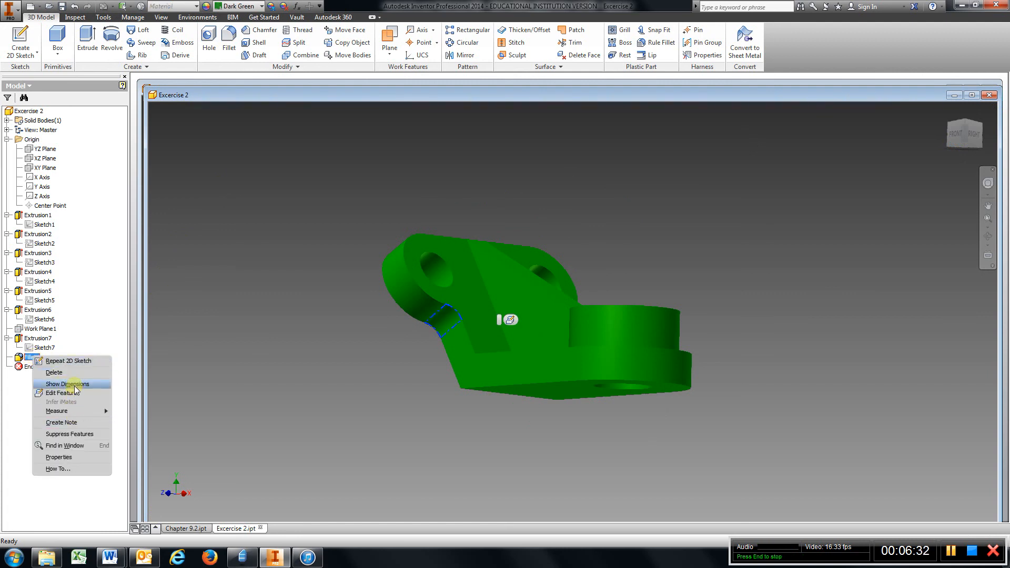
left_click(61, 393)
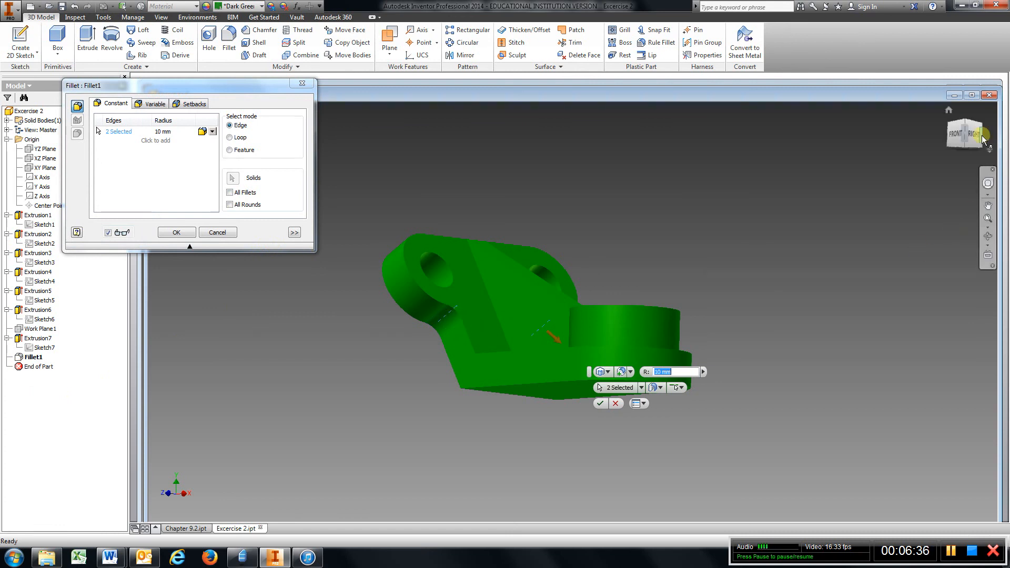
left_click_drag(970, 138, 715, 197)
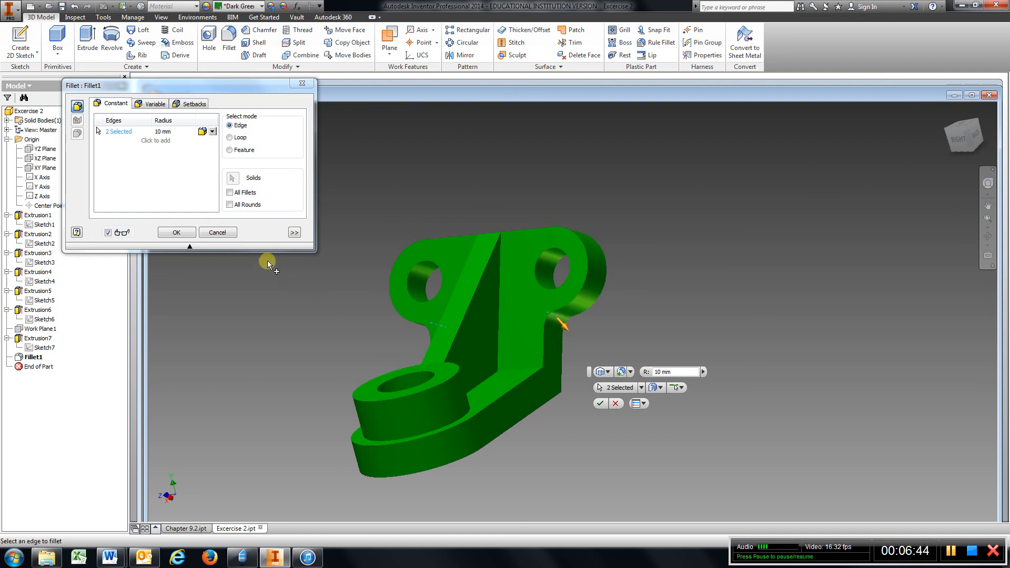
left_click(180, 231)
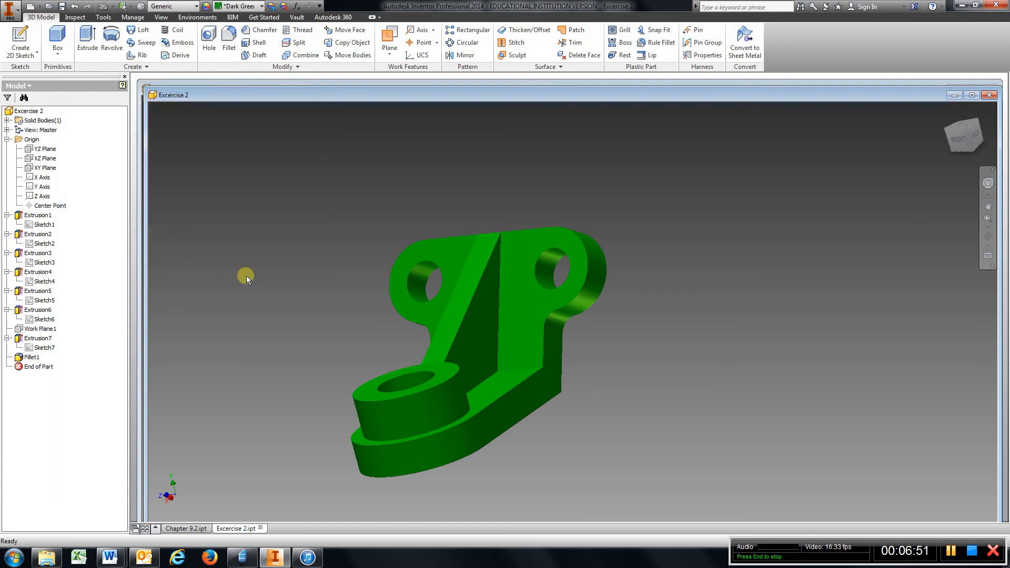
Step: Inspect the finished bracket from below and from its home view
left_click(961, 138)
left_click(950, 111)
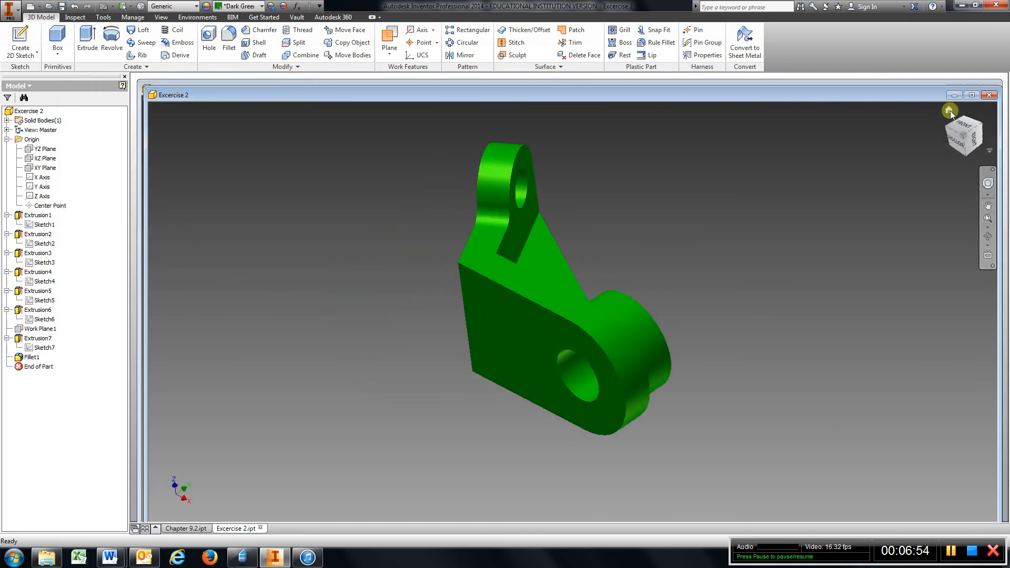
mouse_move(841, 242)
middle_mouse_down("shift")
mouse_move(808, 273)
mouse_move(746, 230)
mouse_move(769, 223)
mouse_move(768, 231)
middle_mouse_up("shift")
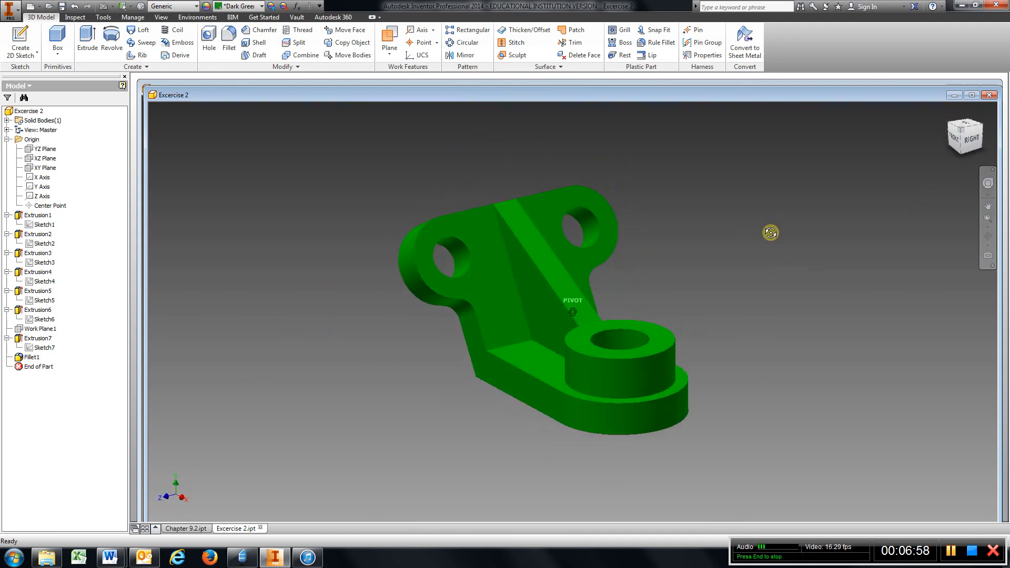